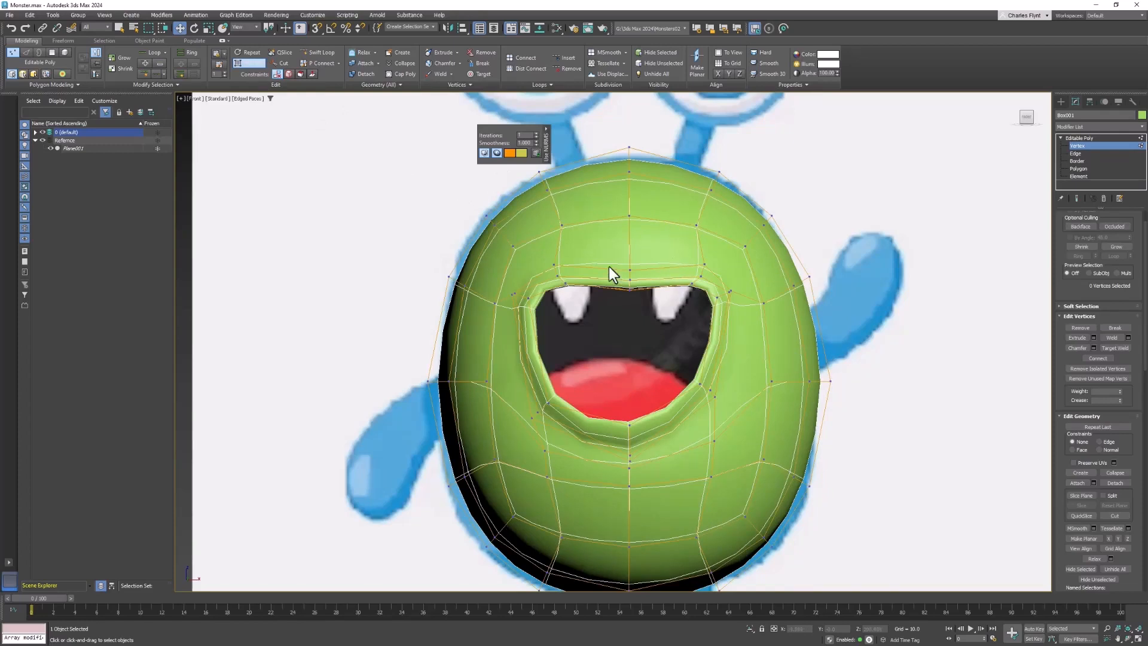
- Turn on See-Through display for the body mesh in its object properties
right_click(755, 255)
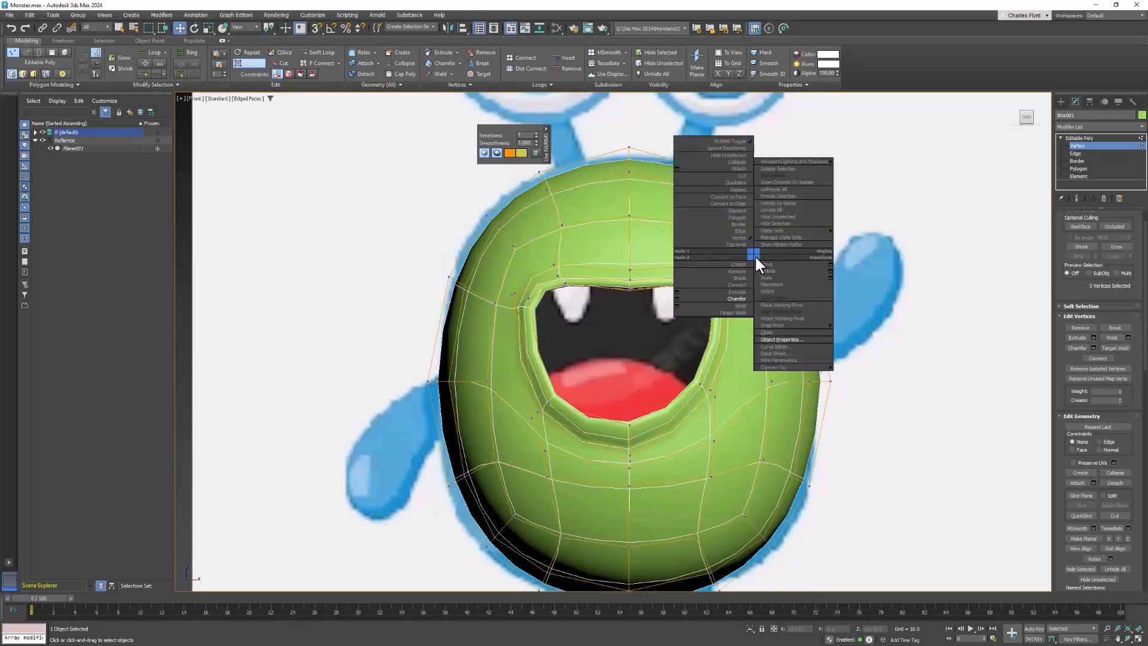
click(795, 338)
click(740, 328)
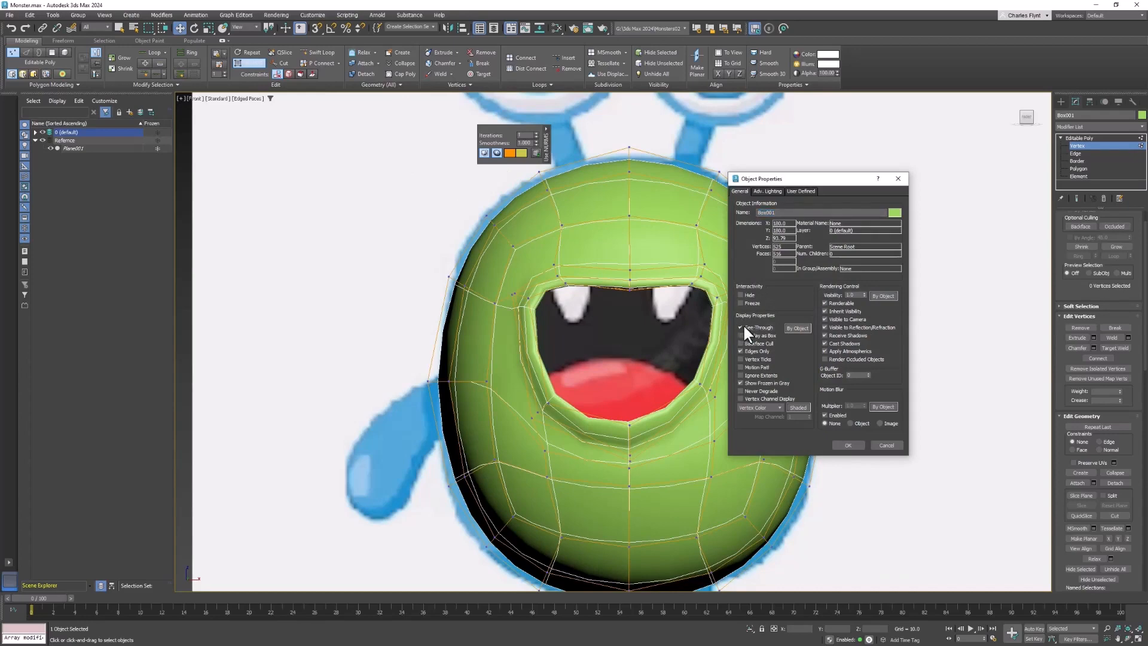
click(847, 445)
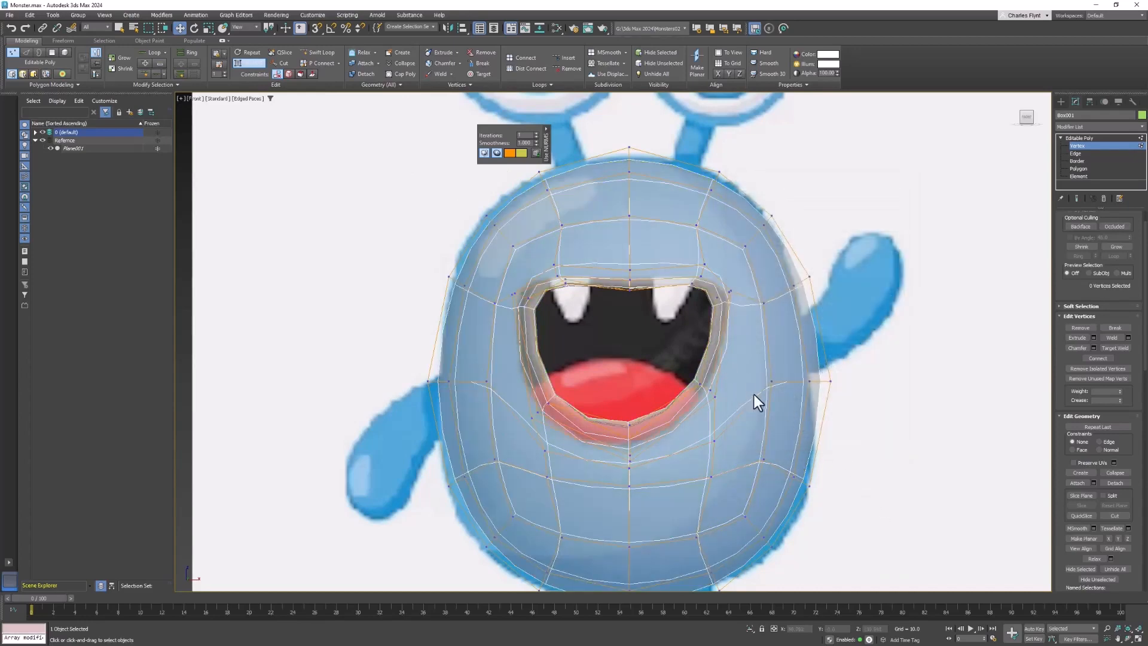
- Raise the centre vertices of the upper lip to straighten the mouth's upper edge along the reference
scroll(547, 289, up, 2)
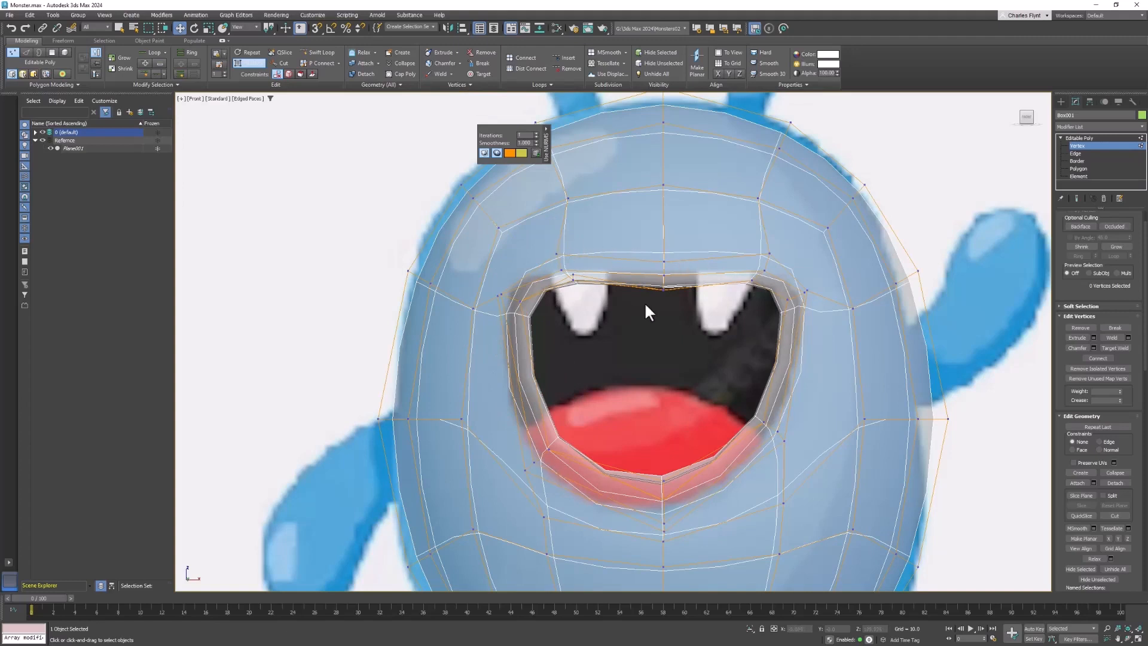
scroll(644, 303, down, 2)
middle_drag(646, 304, 612, 321)
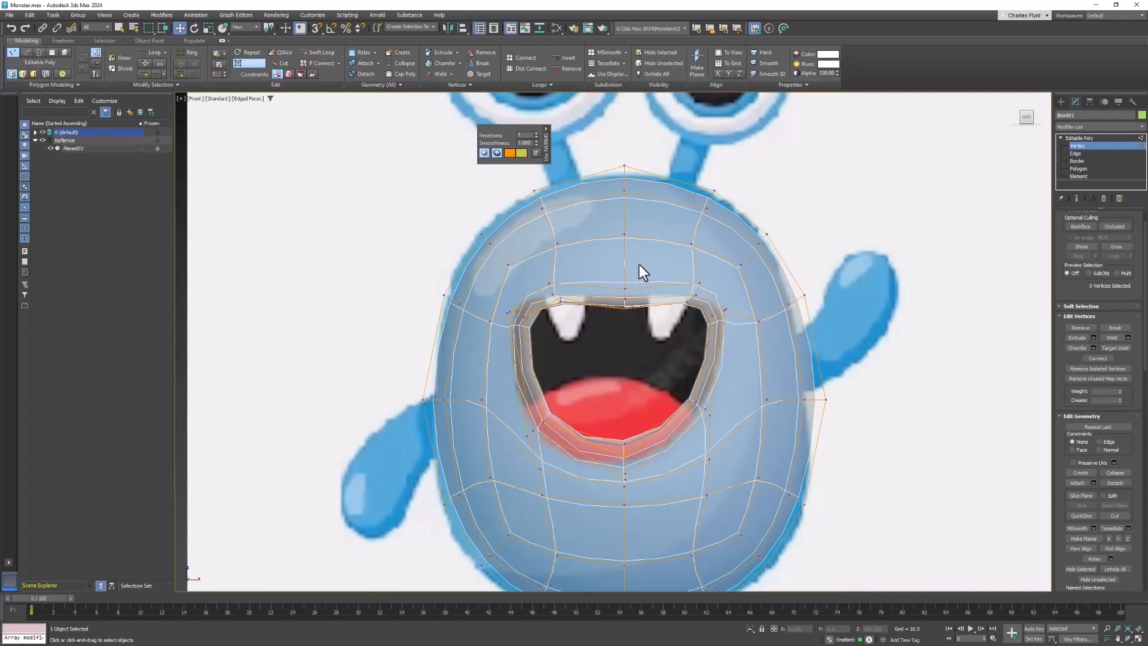
drag(602, 268, 651, 318)
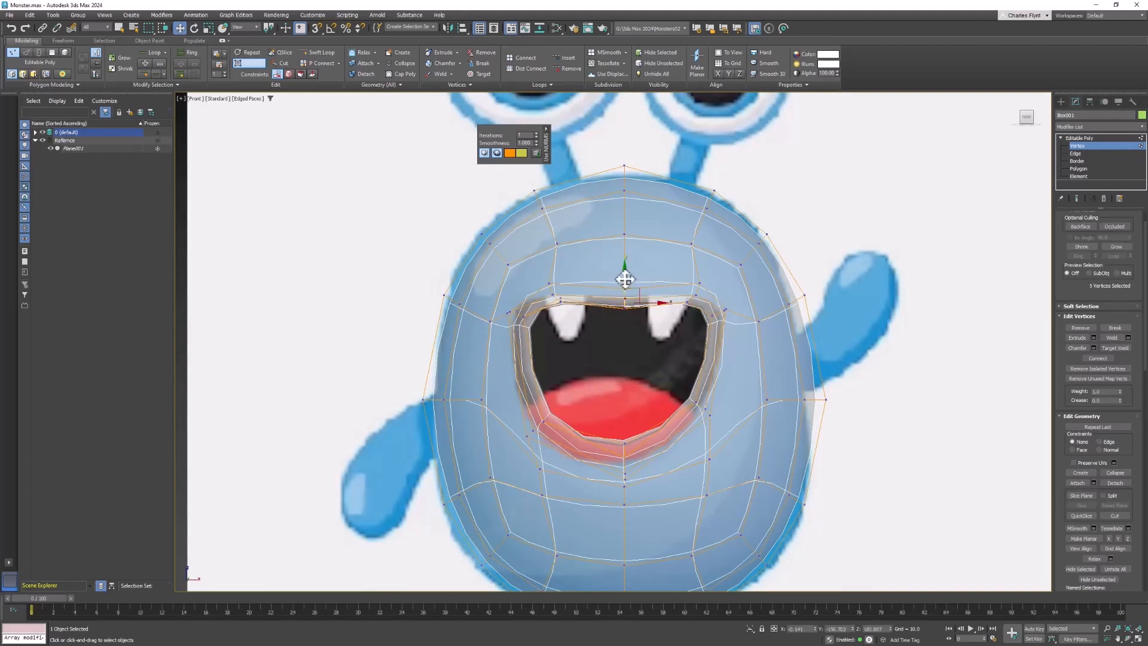
drag(627, 275, 627, 267)
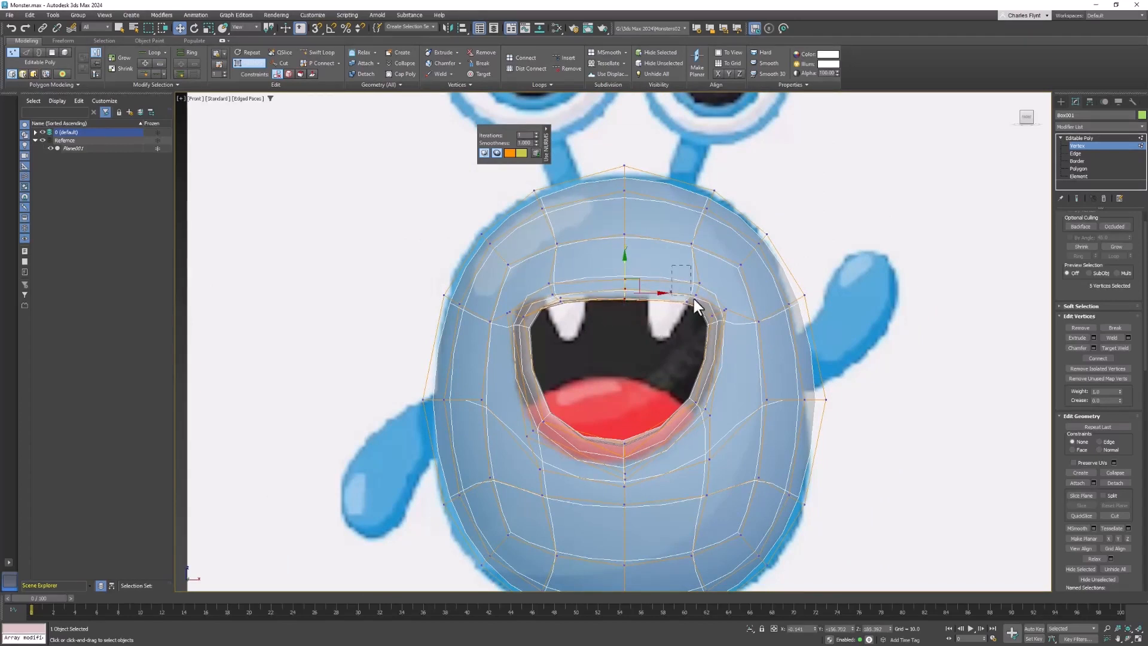
- Move the upper lip's side vertices and the upper mouth corners up and outward to match the reference mouth
drag(693, 299, 711, 275)
drag(566, 310, 547, 269)
drag(729, 328, 744, 302)
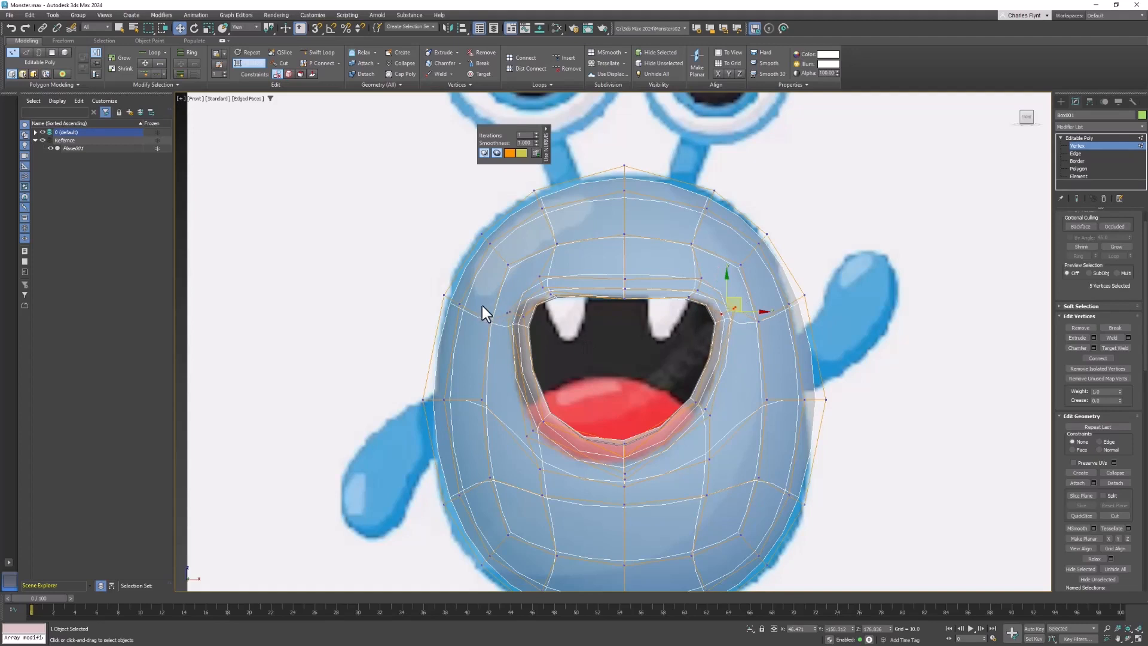
drag(518, 326, 504, 302)
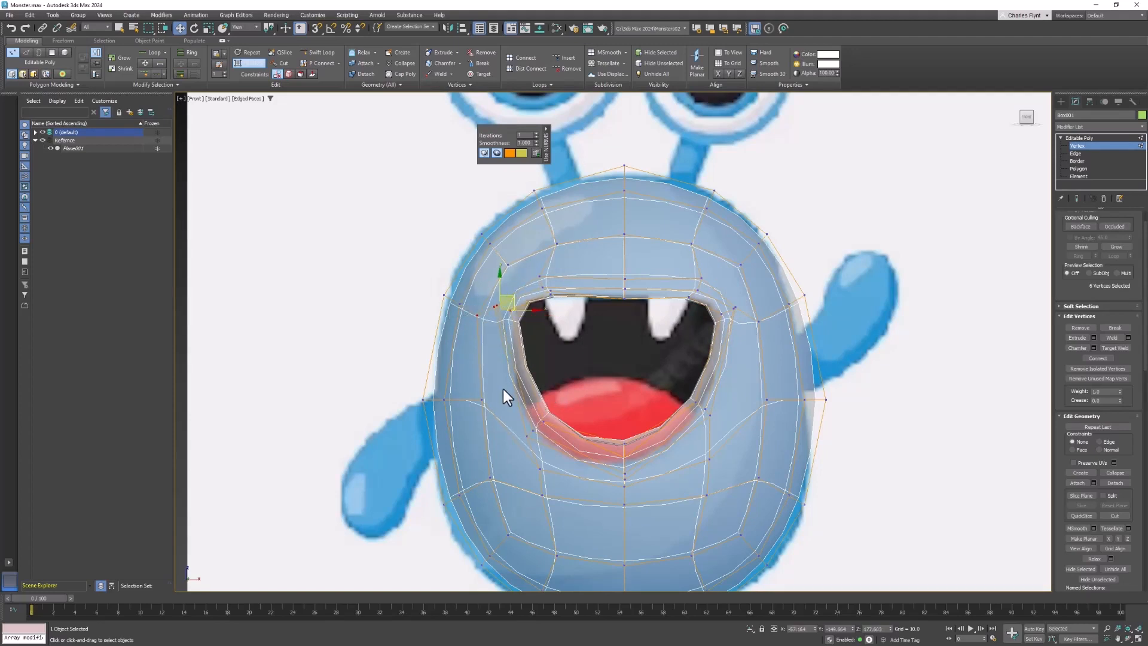
- Reposition the lower lip's centre and side vertices down and outward to follow the reference mouth outline
drag(503, 389, 625, 476)
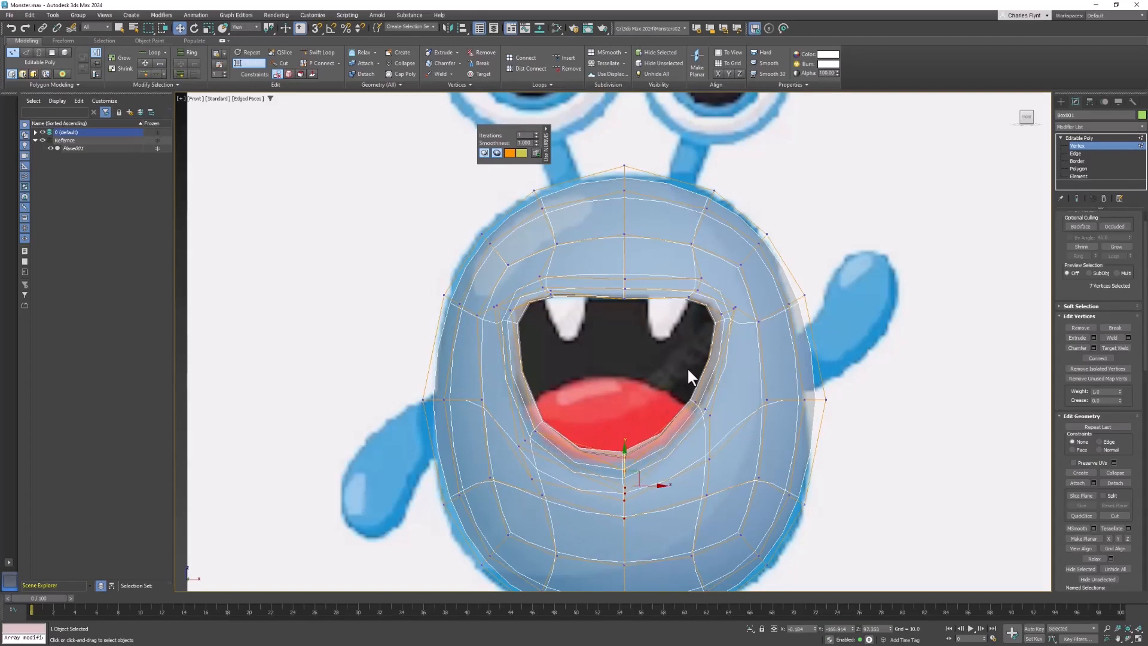
drag(691, 397, 725, 466)
drag(714, 405, 724, 419)
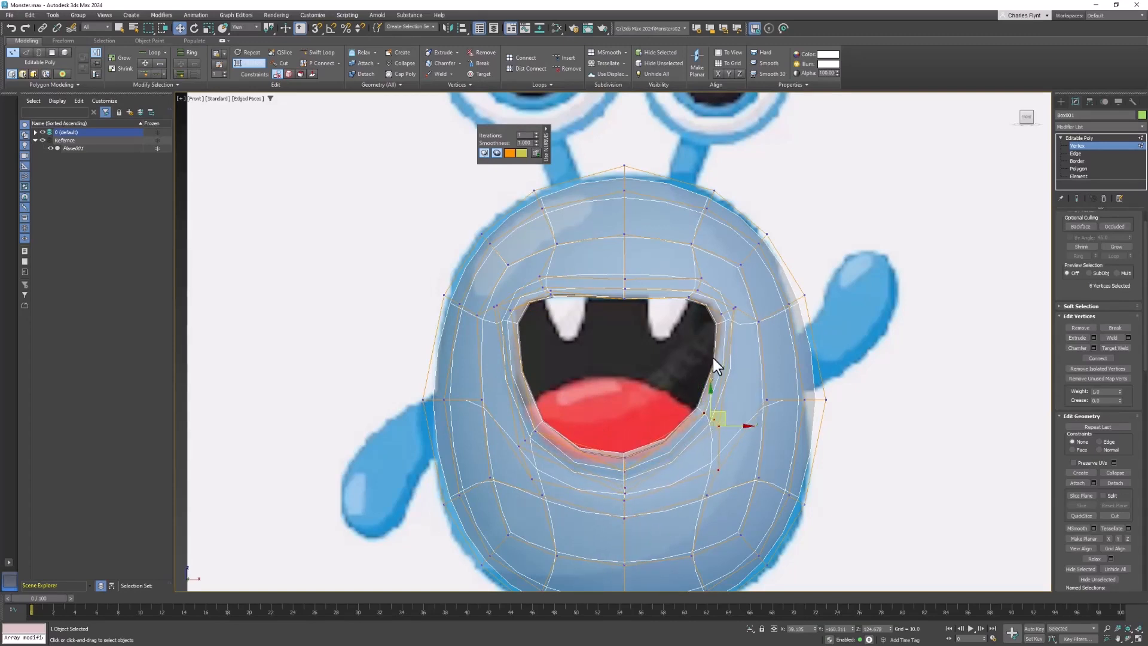
alt+middle_drag(765, 395, 740, 476)
- Shift the single vertices just outside both lower mouth corners outward to even out the surrounding edge flow
scroll(766, 400, down, 4)
key(f)
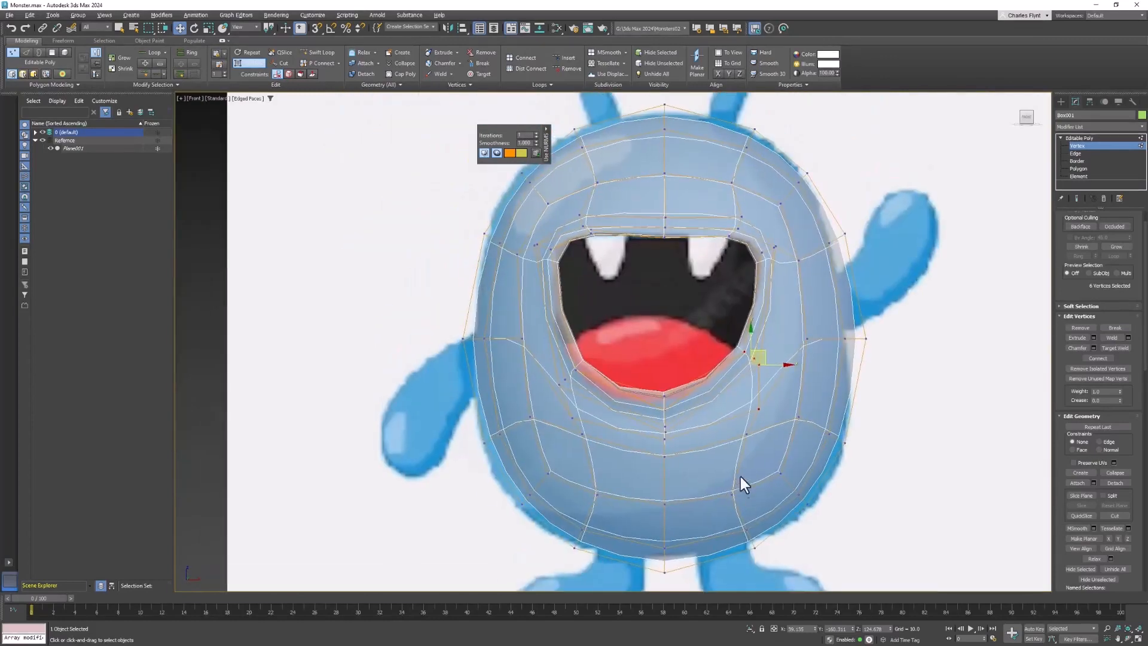
click(577, 414)
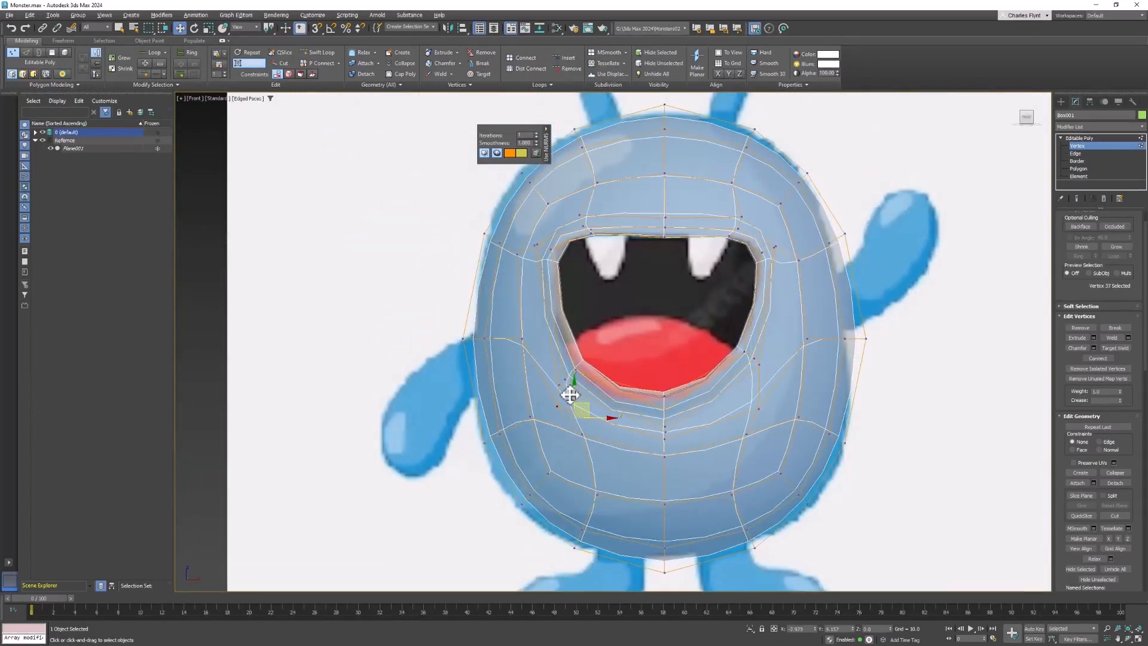
drag(566, 389, 544, 371)
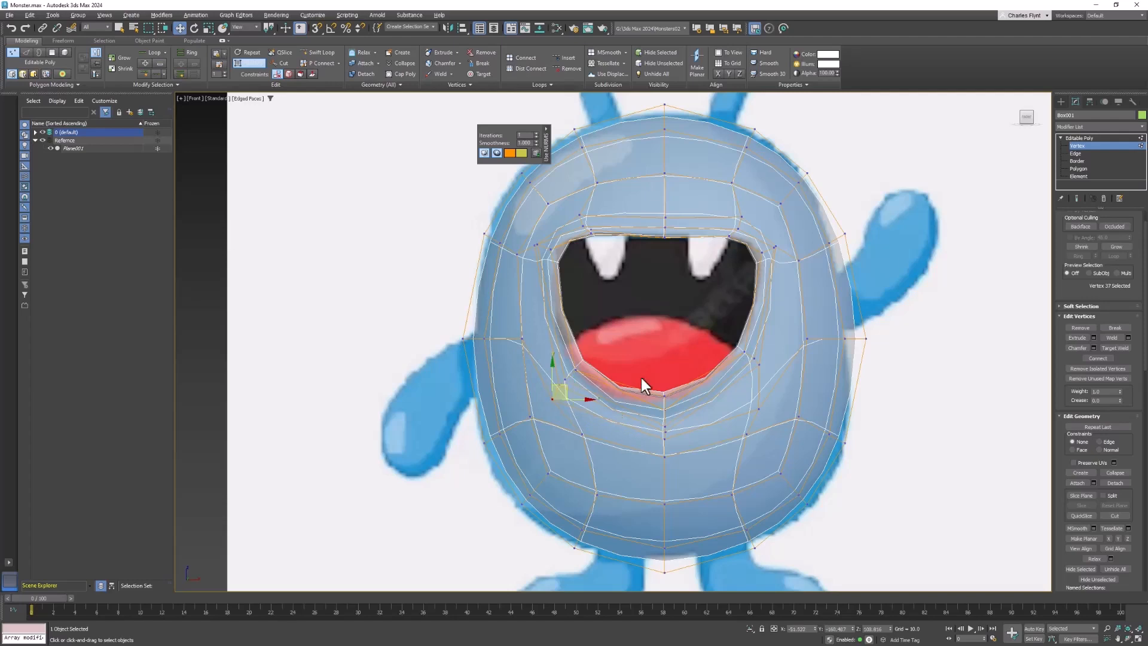
click(766, 396)
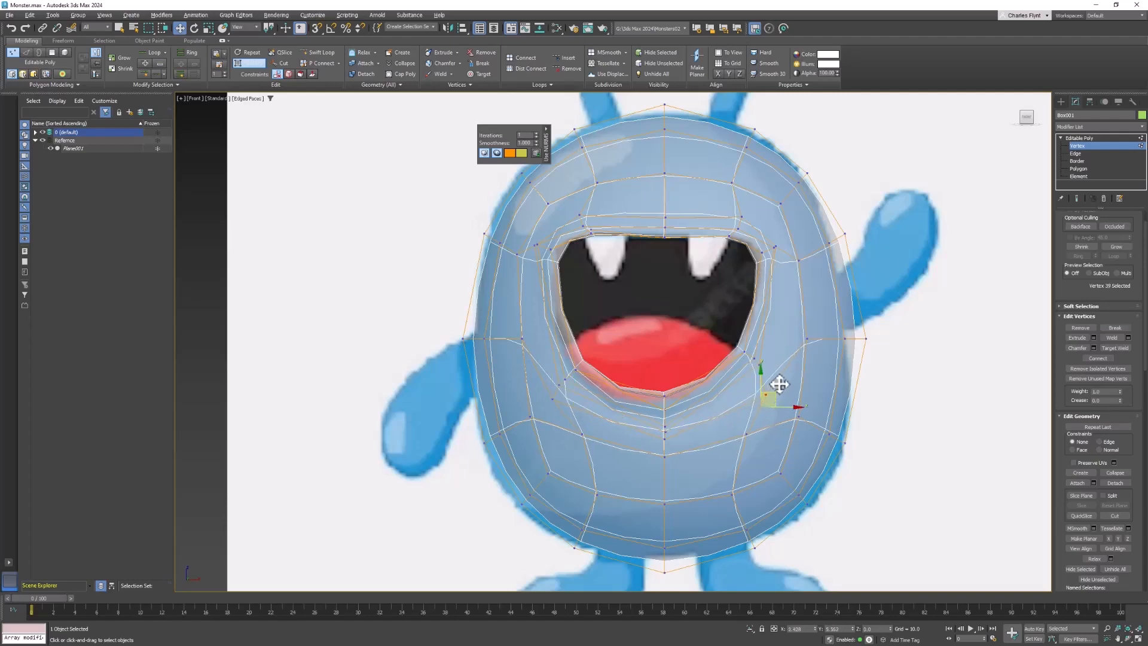
drag(779, 384, 779, 383)
- Switch to the MonsterSheet.png image to compare the monster designs, and return to 3ds Max
key(alt+Tab)
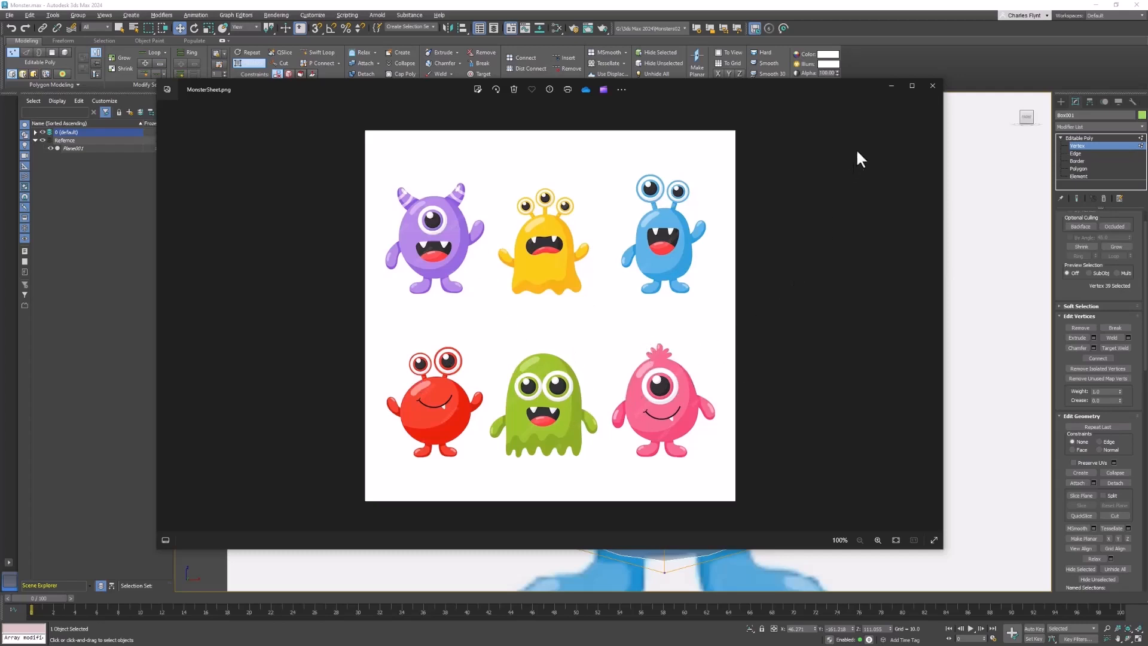
click(890, 87)
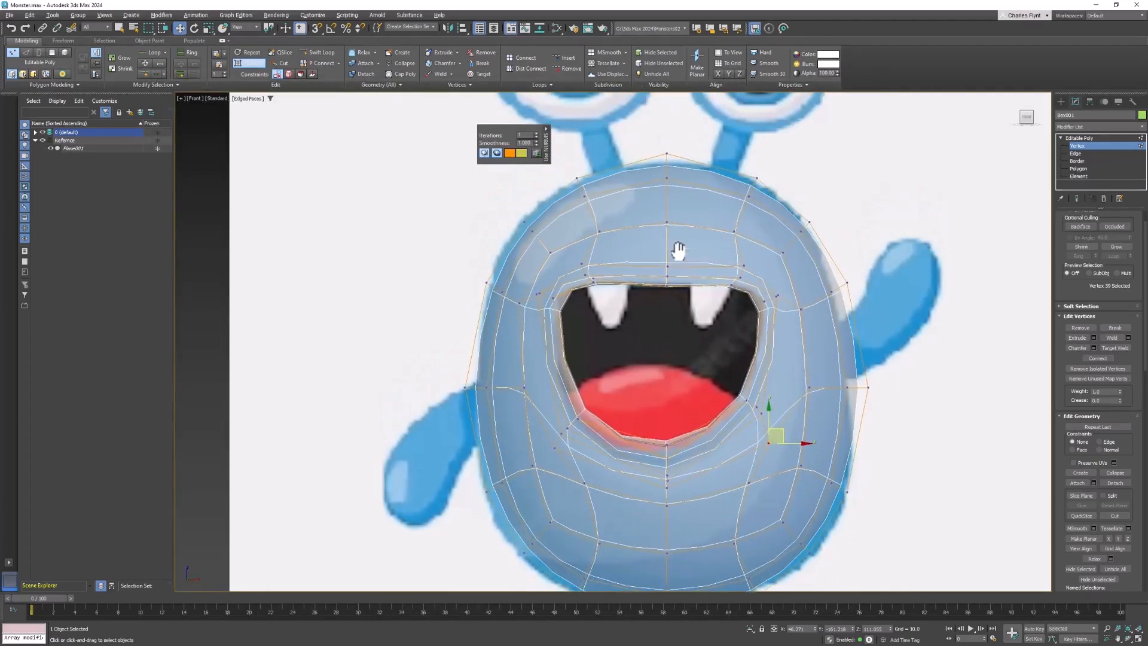
- Chamfer the centre forehead vertex above the mouth into an eight-sided ring
middle_drag(653, 238, 630, 306)
scroll(634, 299, up, 2)
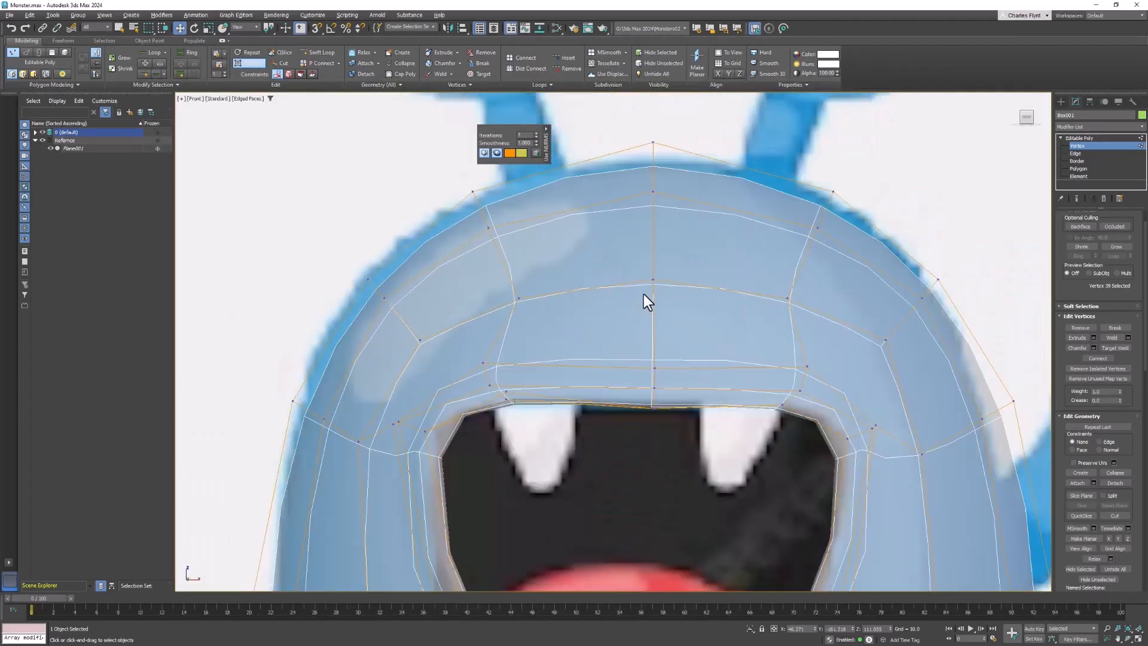
click(657, 278)
scroll(689, 240, down, 3)
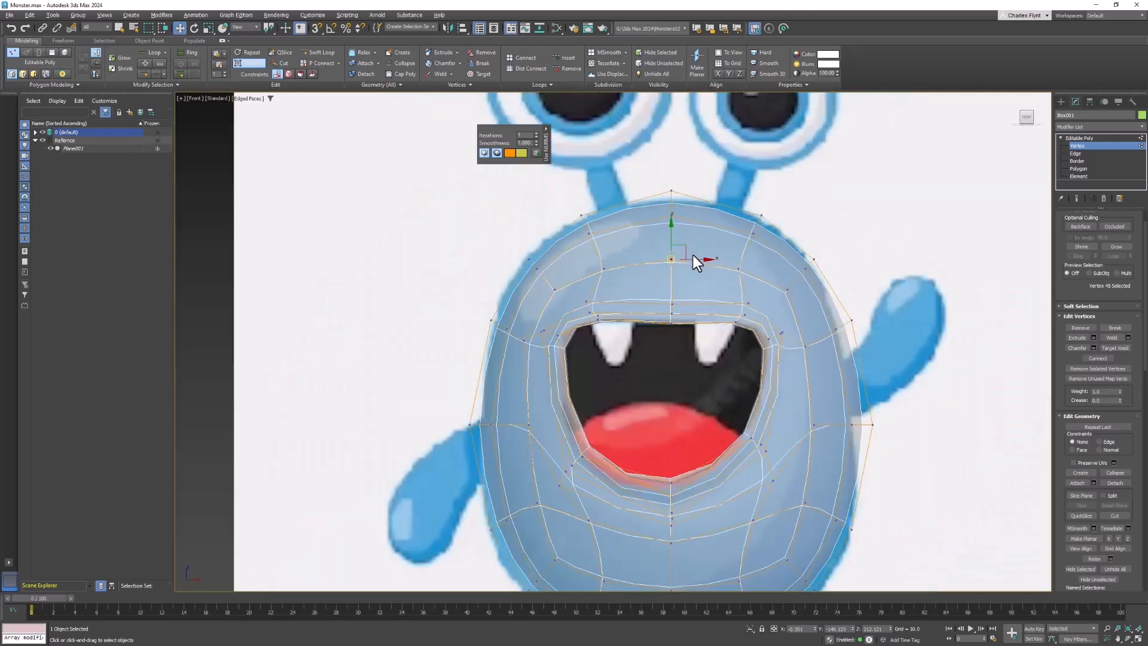
middle_drag(692, 255, 662, 286)
scroll(662, 286, up, 3)
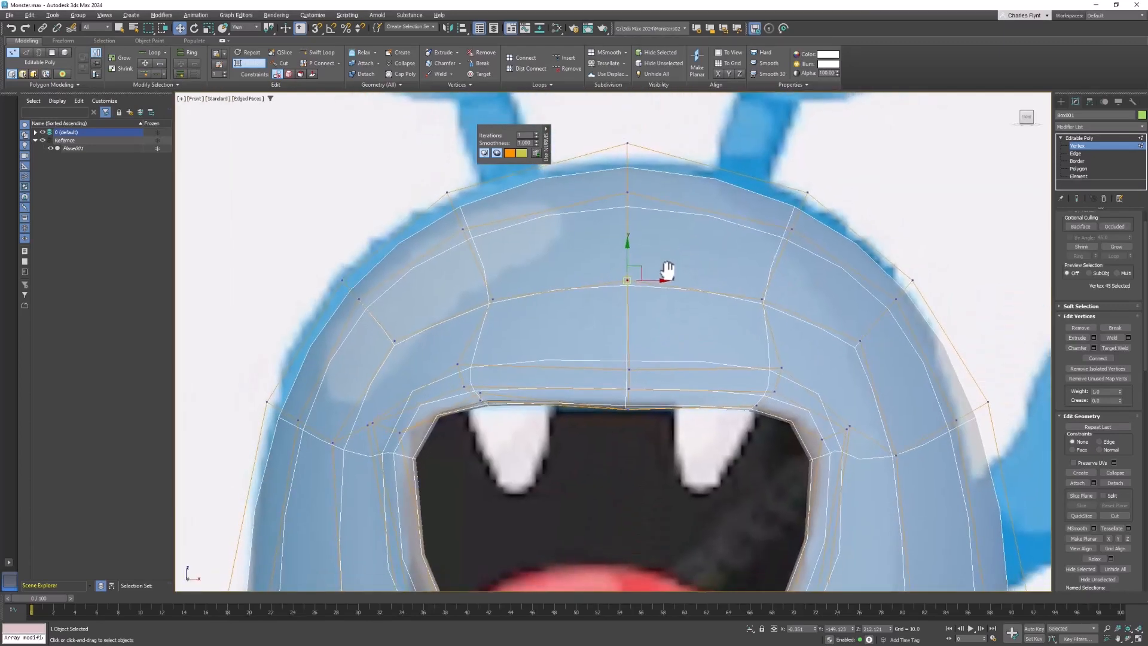
right_click(650, 267)
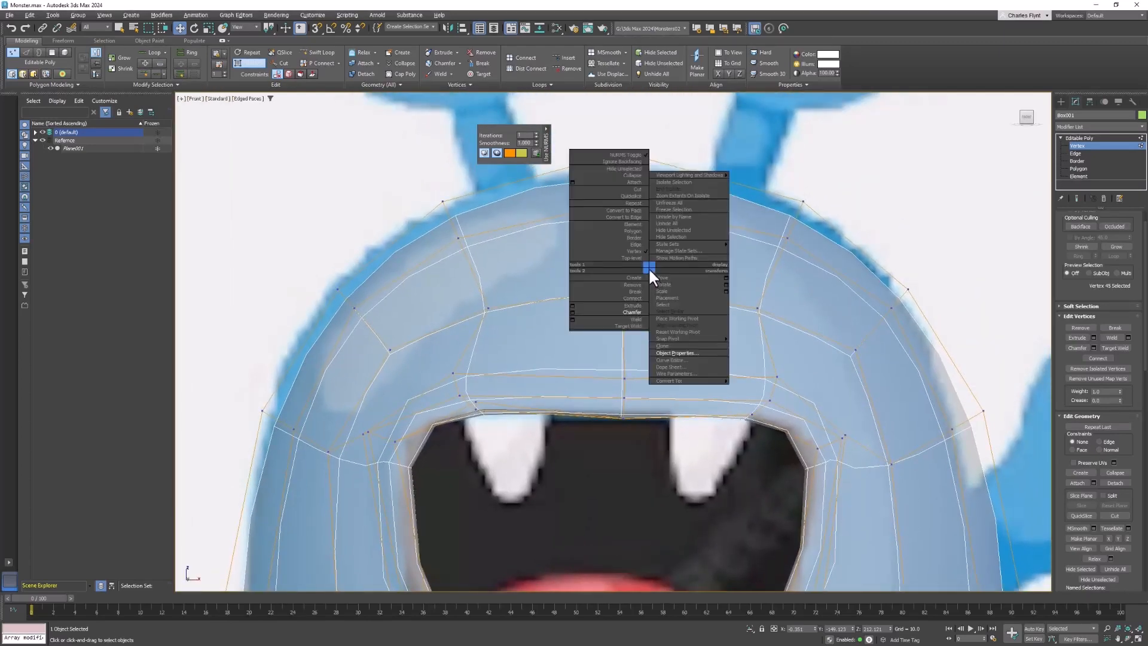
click(633, 309)
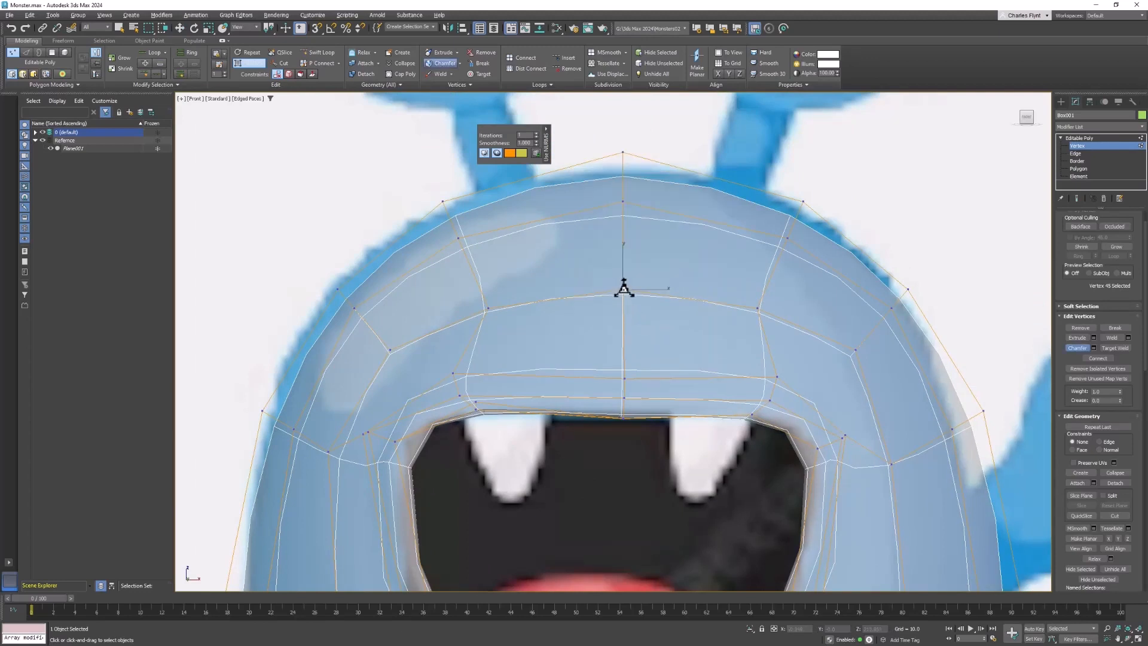
drag(624, 291, 446, 200)
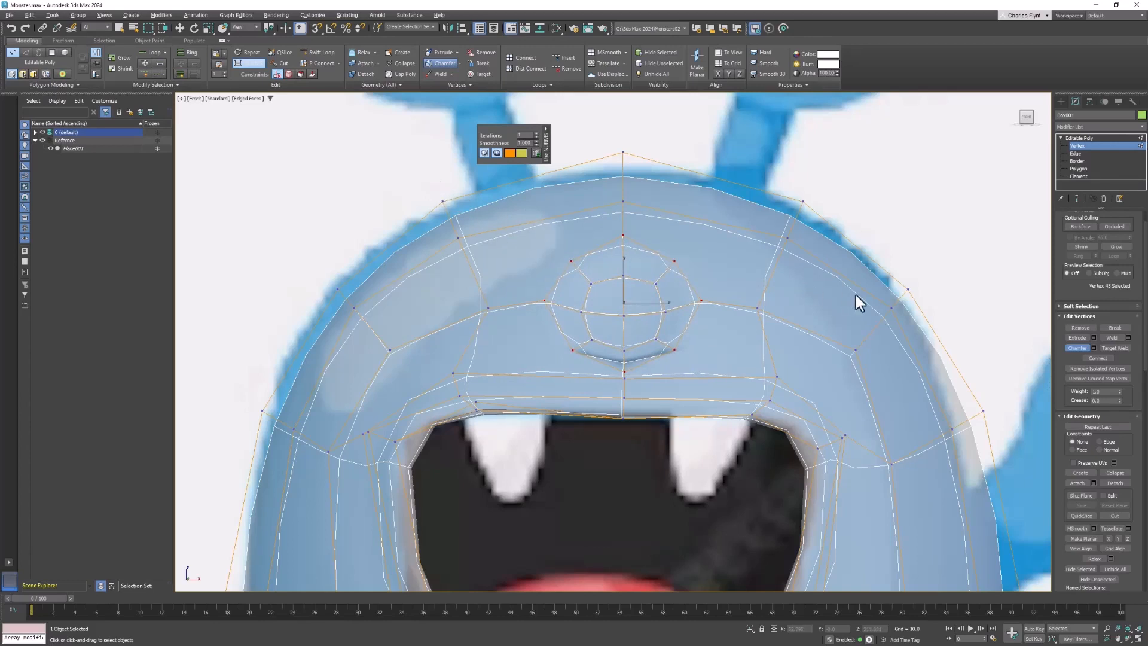
- Turn off NURMS smoothing on the body and undo the forehead vertex chamfer
click(251, 63)
key(ctrl+z)
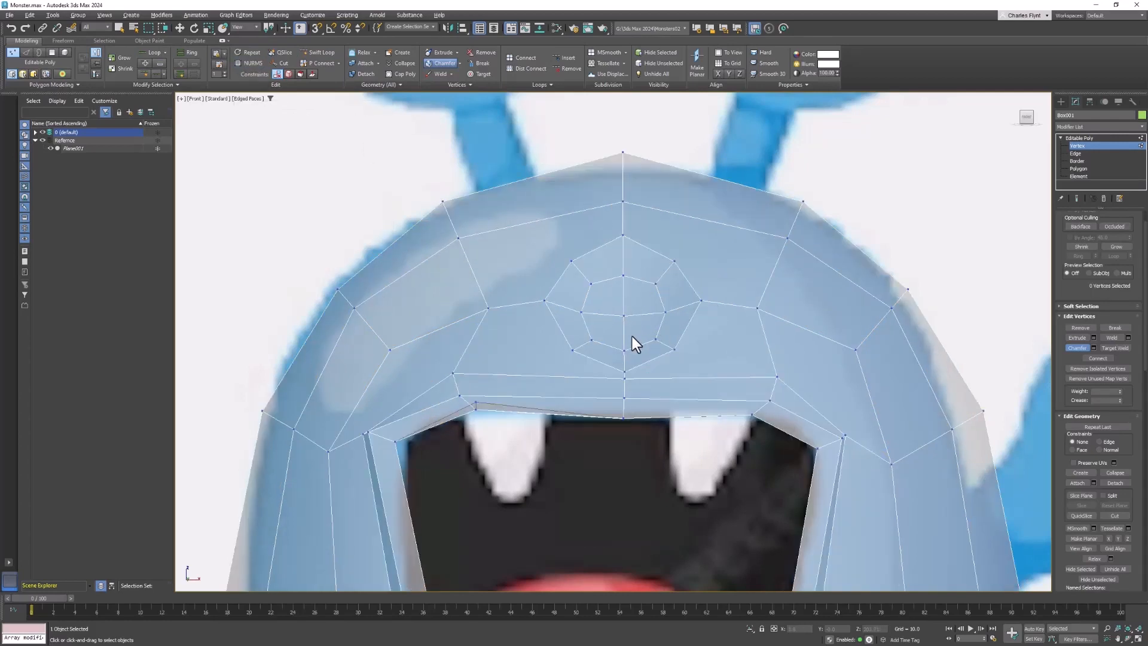
key(ctrl+z)
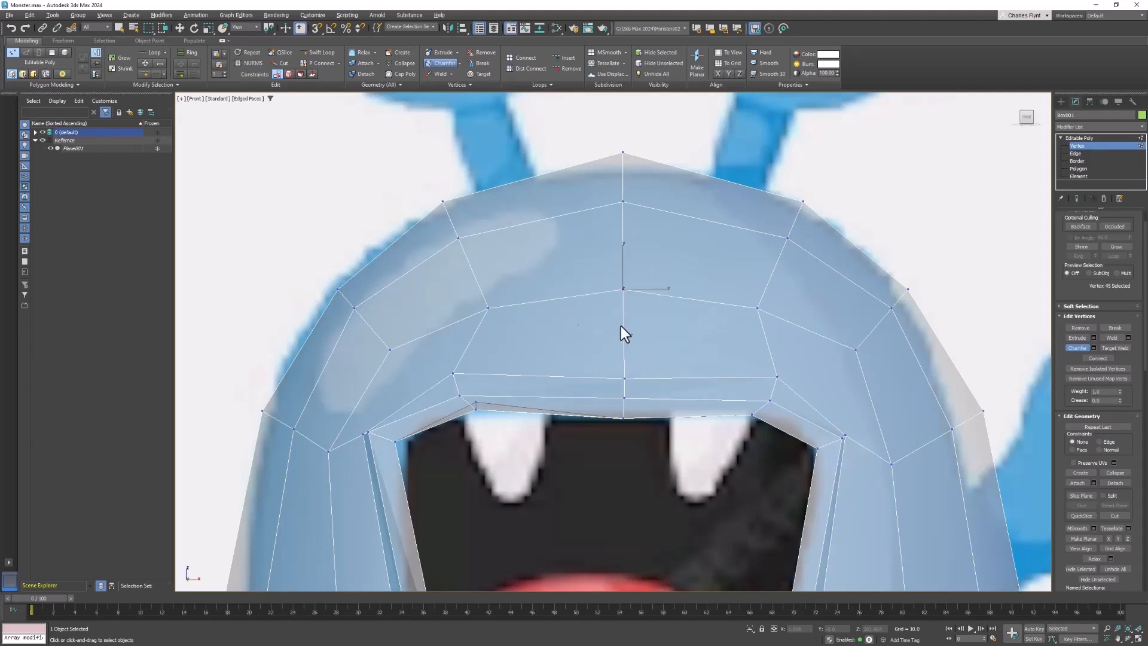
- Try chamfering the two forehead vertices on either side of the centre line, and undo it
click(484, 308)
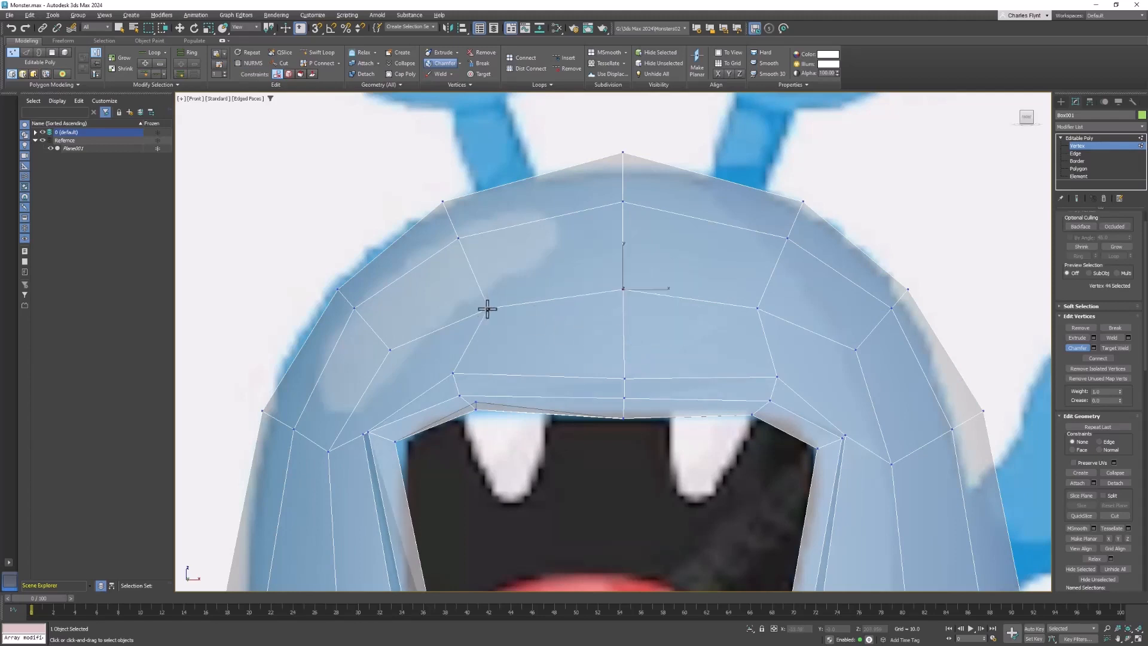
ctrl+click(756, 308)
right_click(638, 267)
right_click(639, 262)
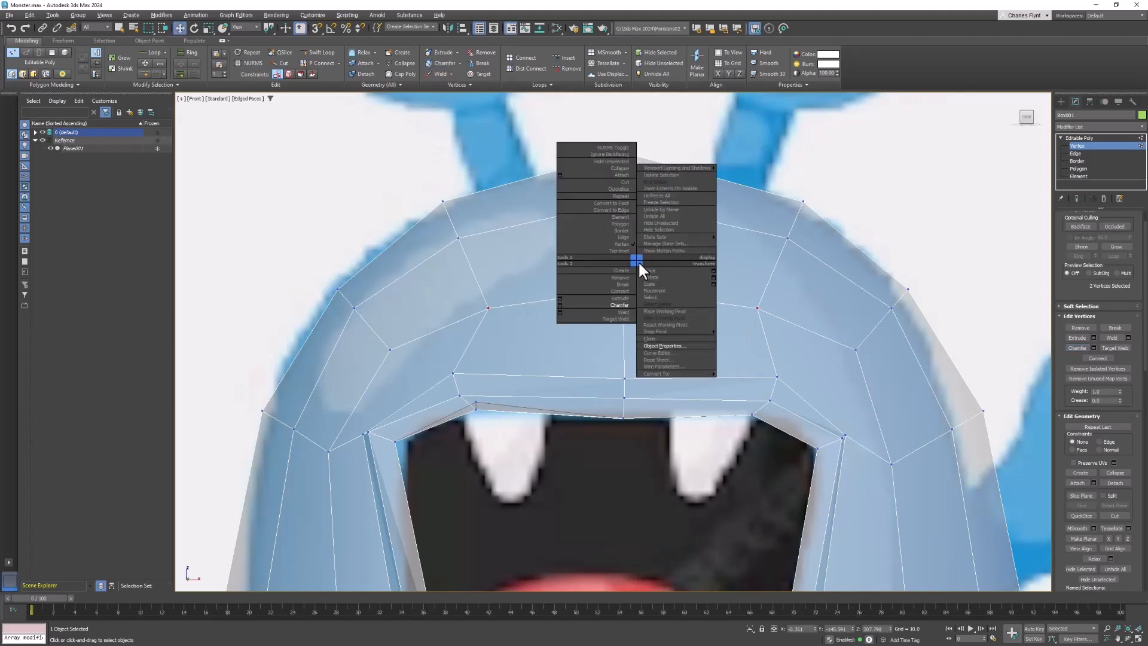
click(622, 304)
drag(481, 309, 528, 356)
key(ctrl+z)
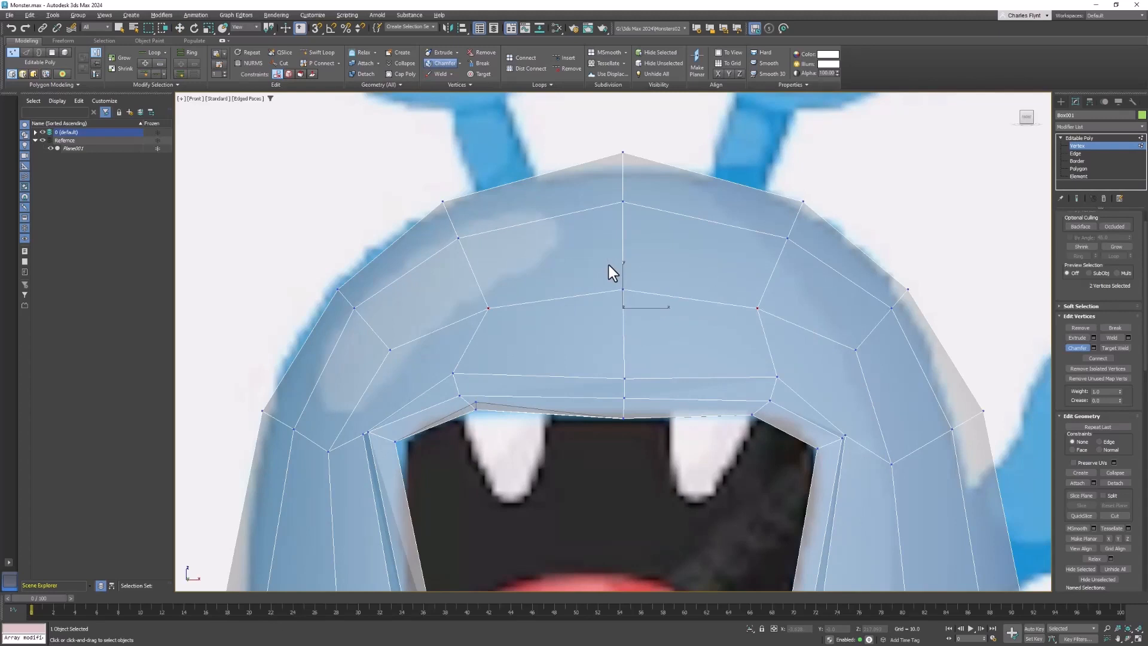
- Chamfer the centre forehead vertex on the unsmoothed mesh into an eight-sided ring, and leave the Chamfer tool
scroll(602, 333, down, 6)
middle_drag(614, 341, 574, 243)
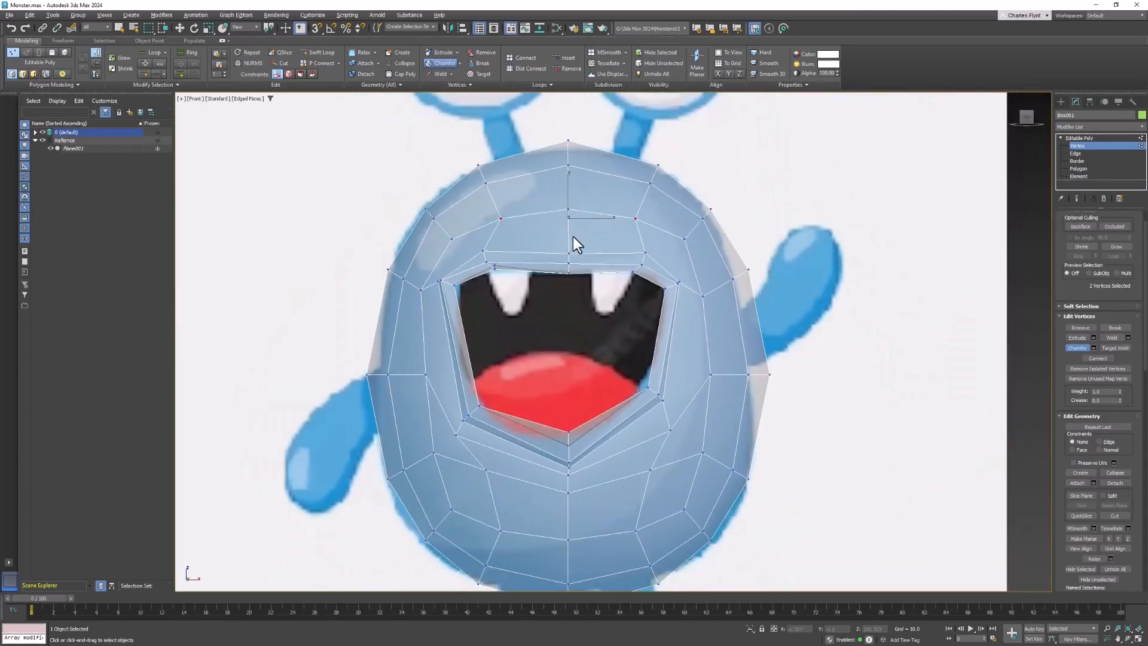
scroll(583, 246, up, 1)
scroll(583, 246, down, 3)
scroll(584, 145, up, 1)
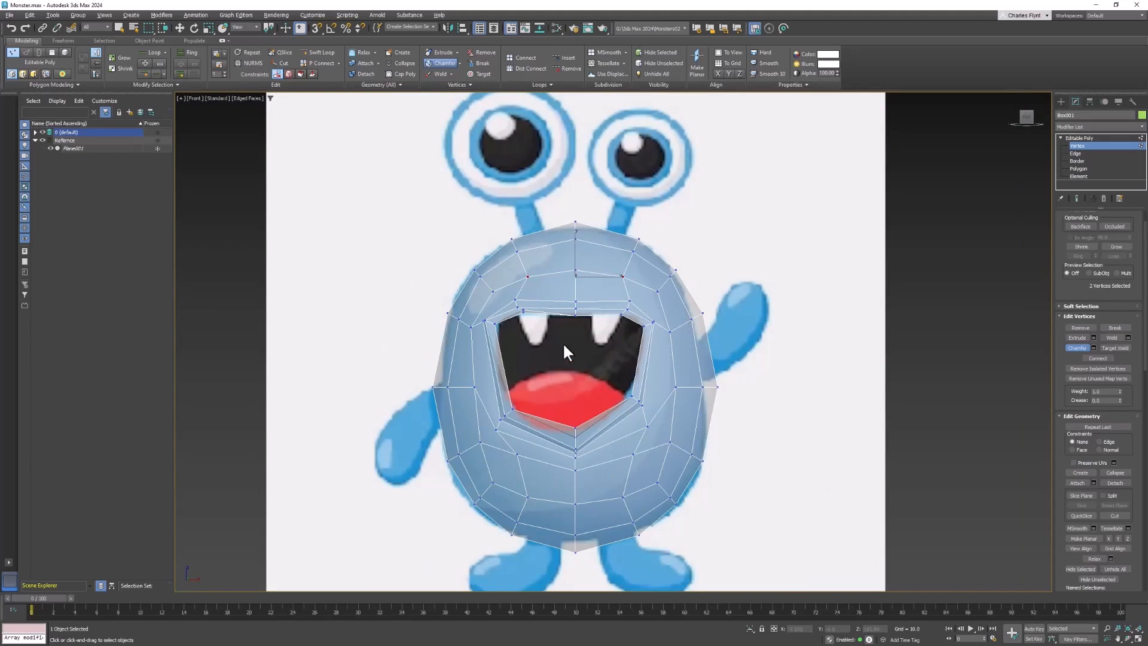
scroll(592, 288, up, 3)
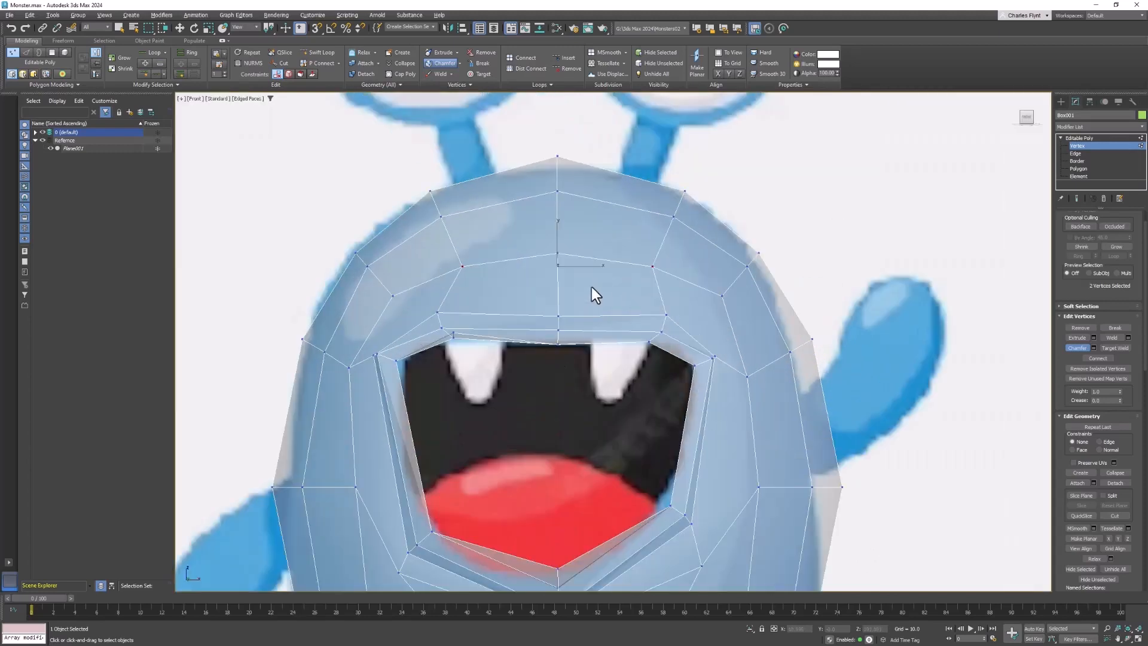
scroll(591, 289, up, 3)
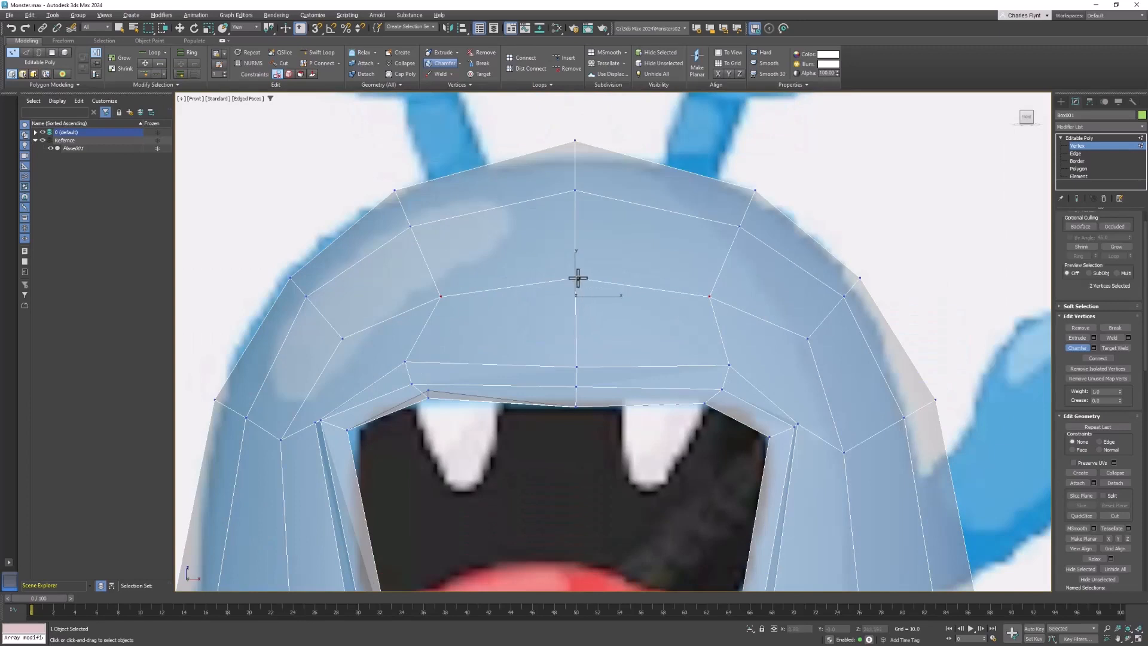
click(576, 279)
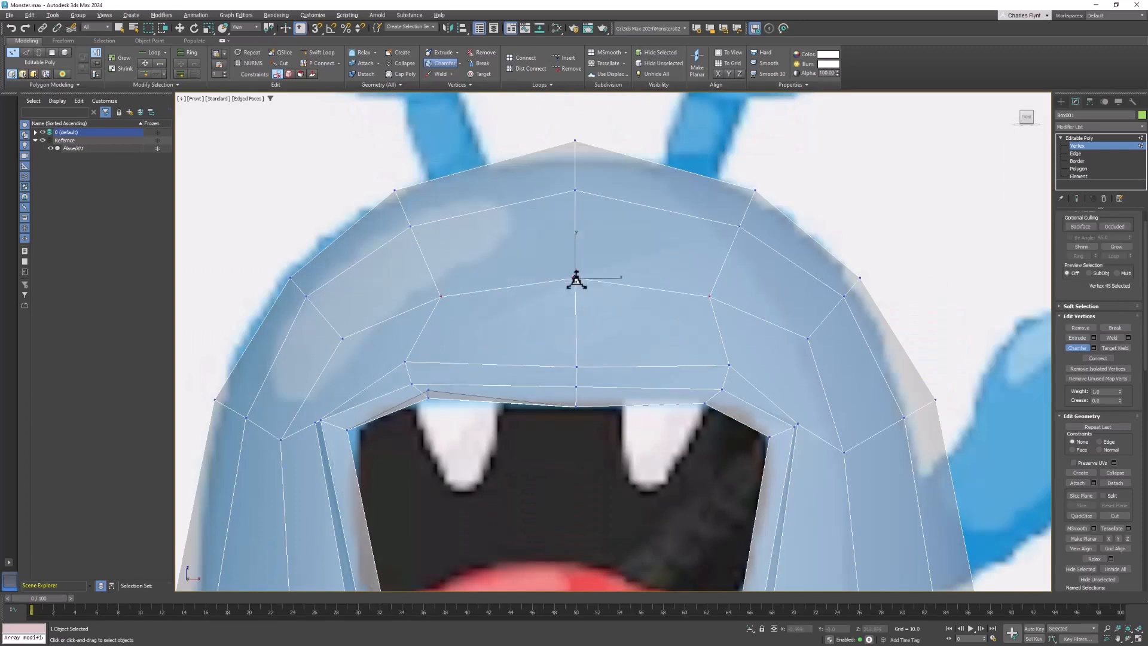
mouse_move(576, 279)
mouse_down()
mouse_move(602, 351)
mouse_move(586, 287)
mouse_move(560, 293)
mouse_up()
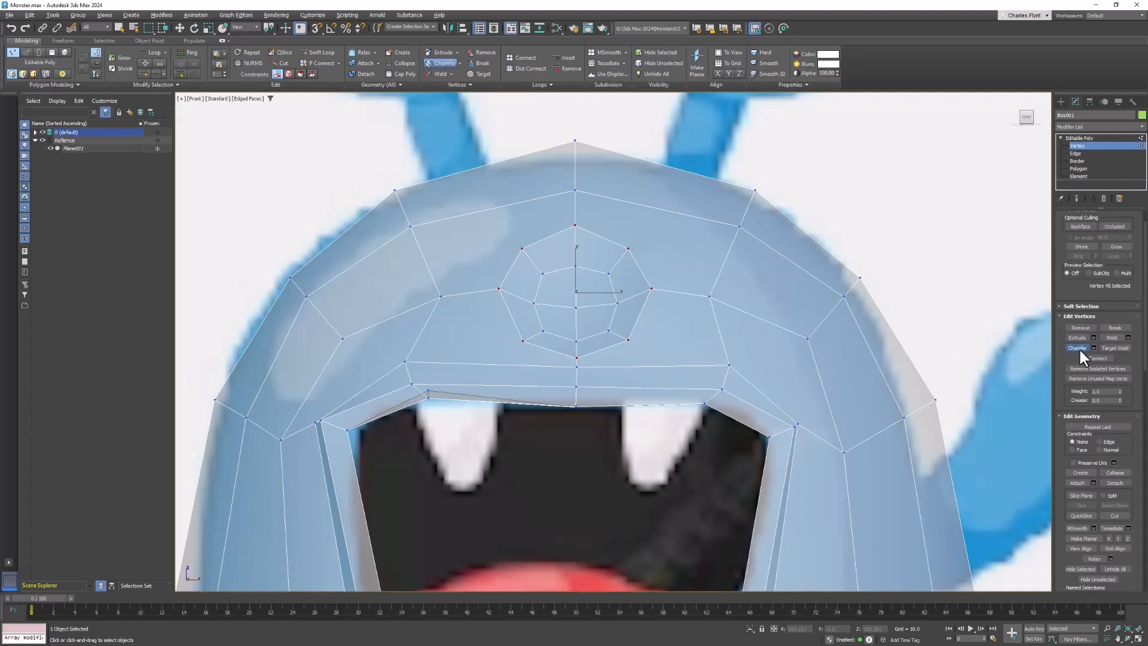
key(w)
- Select all twelve polygons inside the eight-sided forehead ring and delete them to open a hole
scroll(560, 246, up, 3)
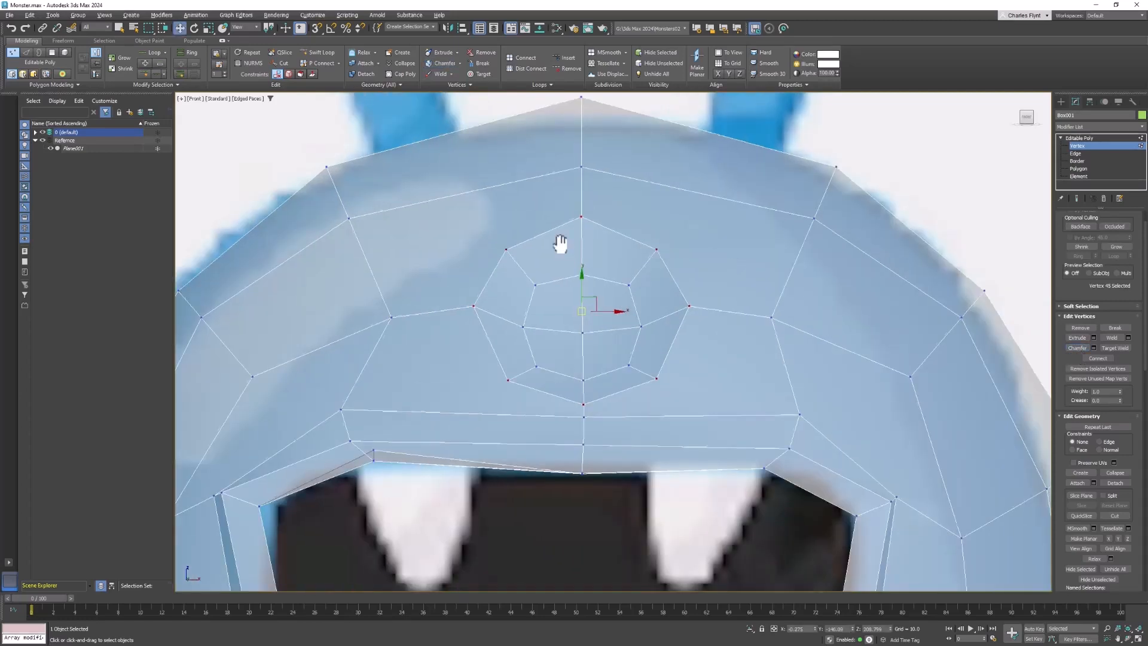
click(1078, 168)
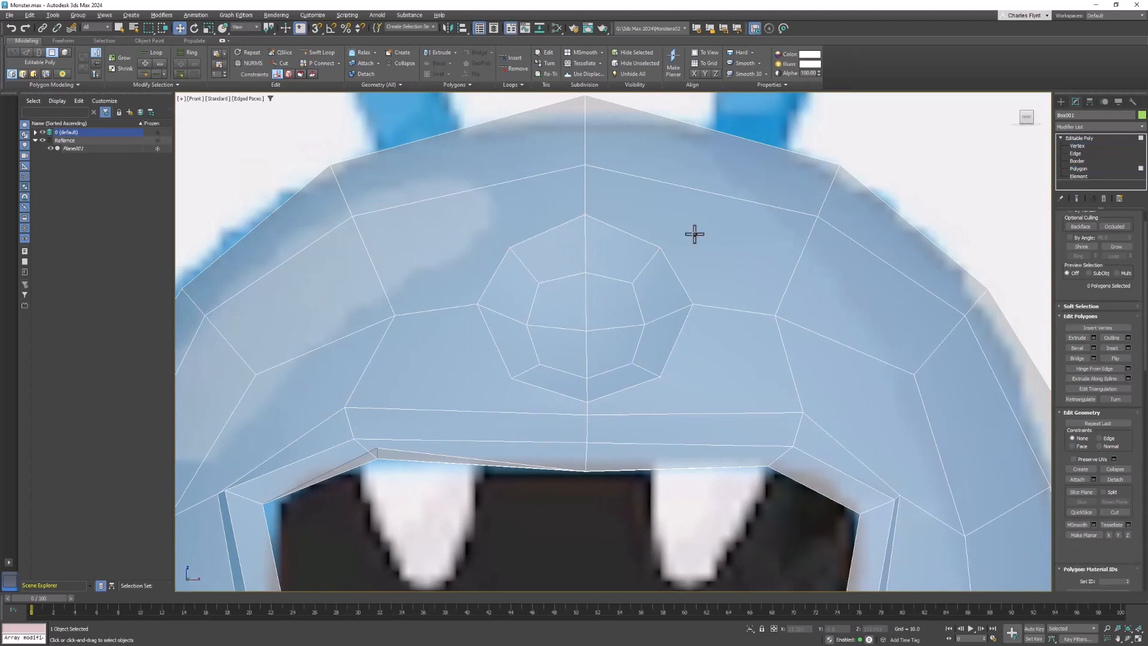
click(610, 251)
ctrl+click(658, 284)
ctrl+click(661, 330)
ctrl+click(630, 379)
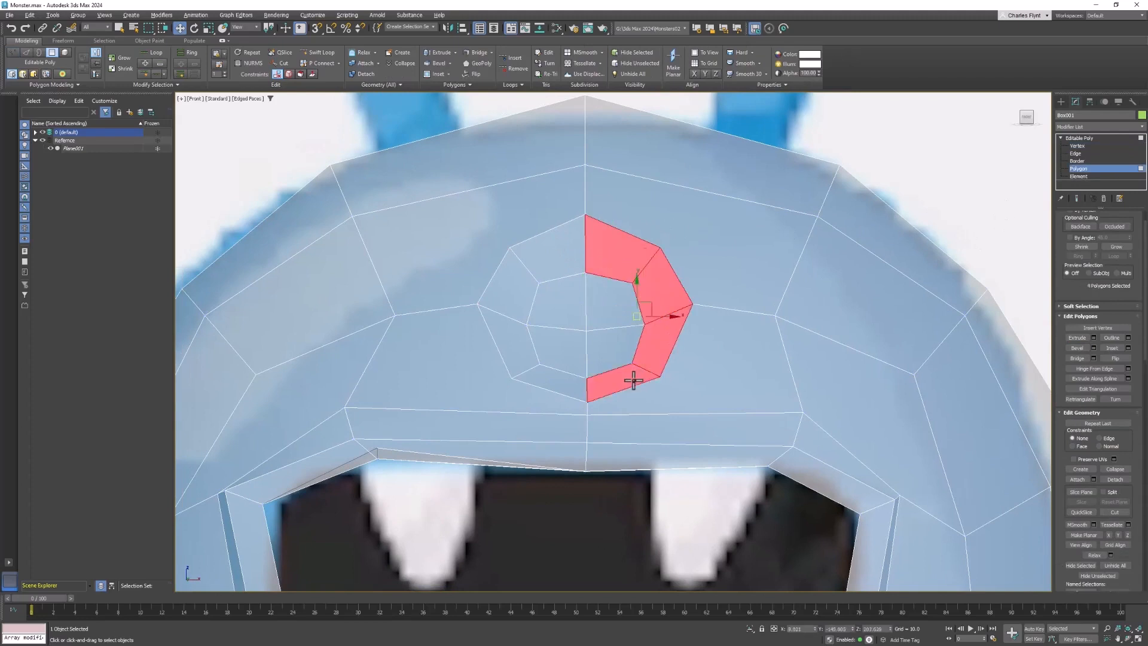
ctrl+click(566, 384)
ctrl+click(510, 349)
ctrl+click(504, 305)
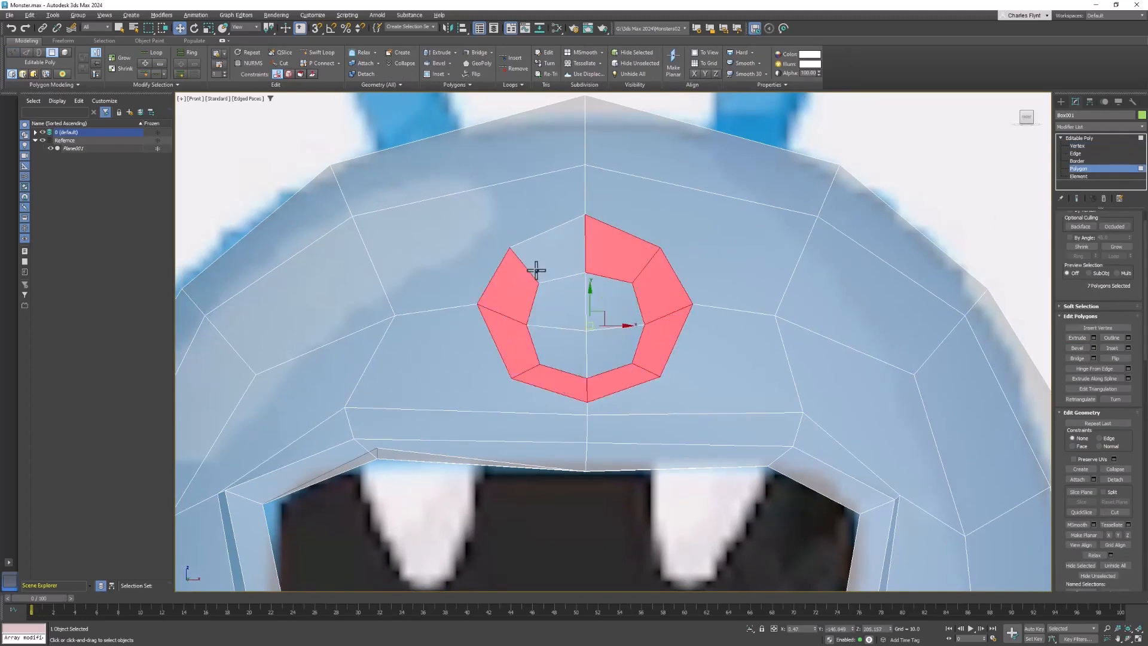
ctrl+click(536, 267)
ctrl+click(551, 297)
ctrl+click(607, 301)
ctrl+click(605, 348)
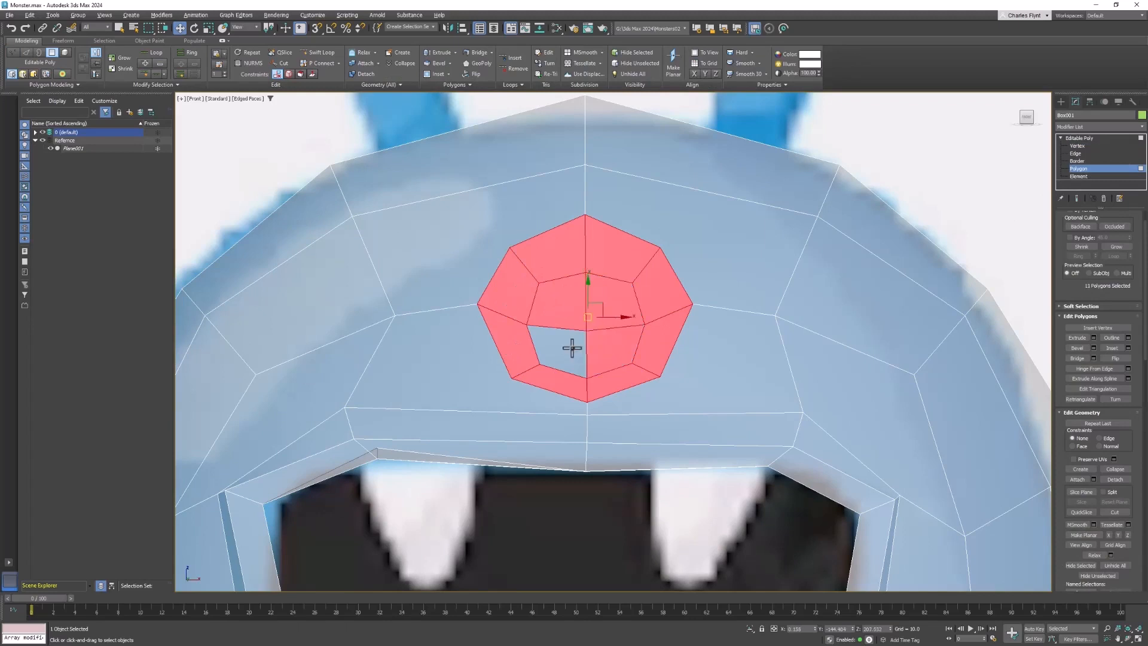
ctrl+click(574, 348)
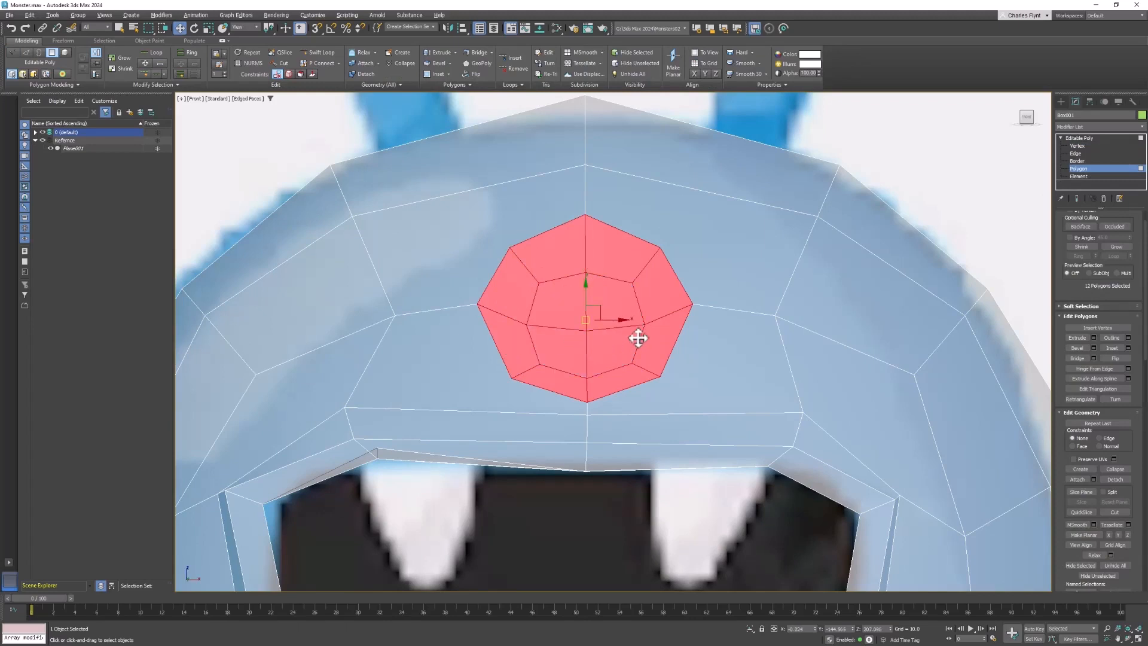
key(Delete)
scroll(720, 371, down, 3)
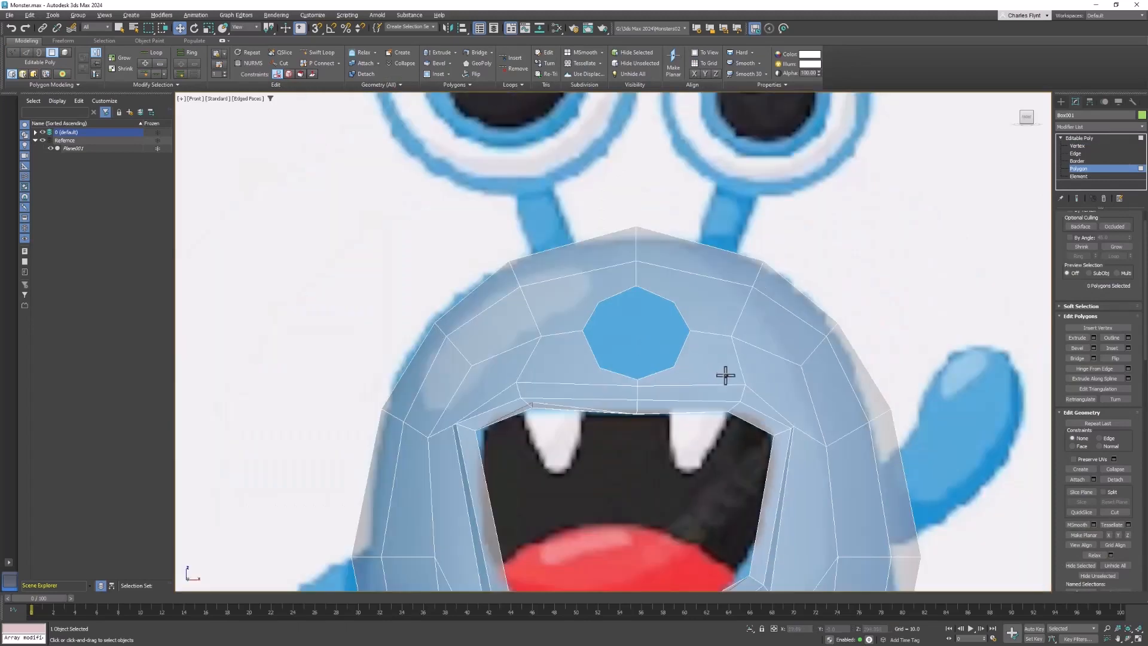
middle_drag(725, 375, 697, 264)
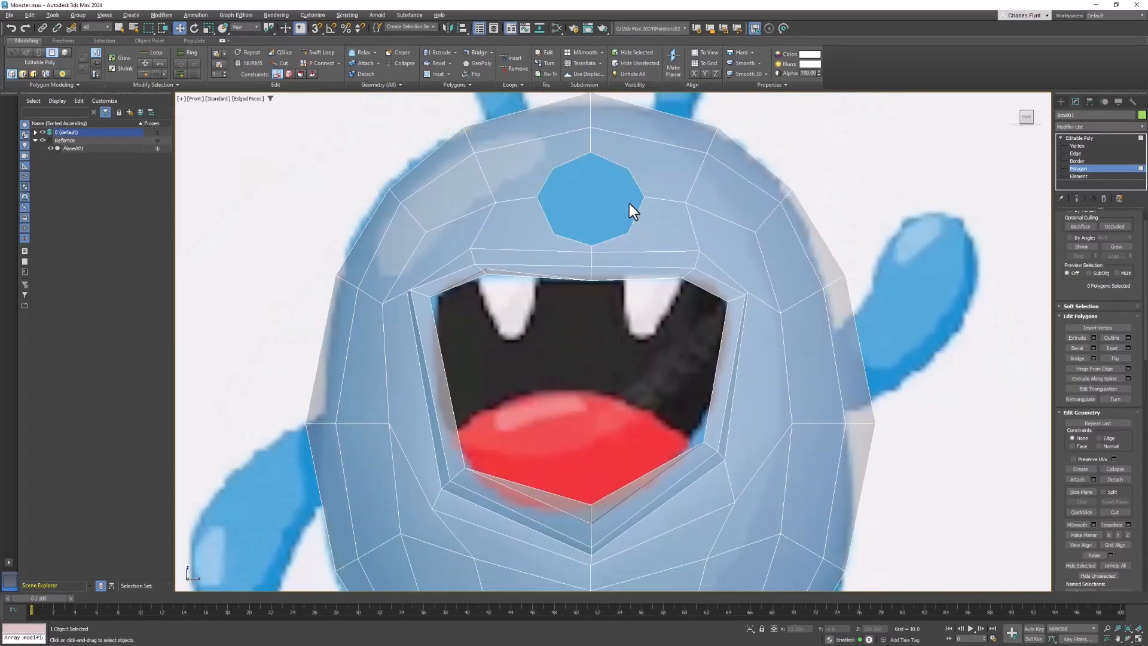
- Select the open border around the forehead hole
scroll(637, 223, up, 2)
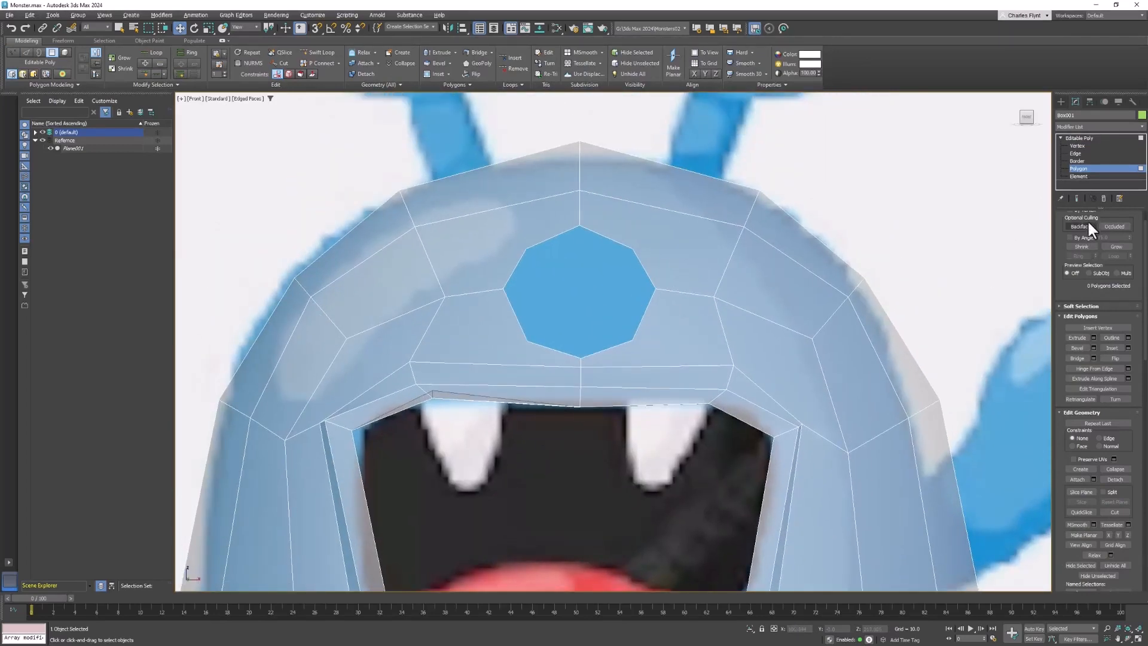
click(1079, 153)
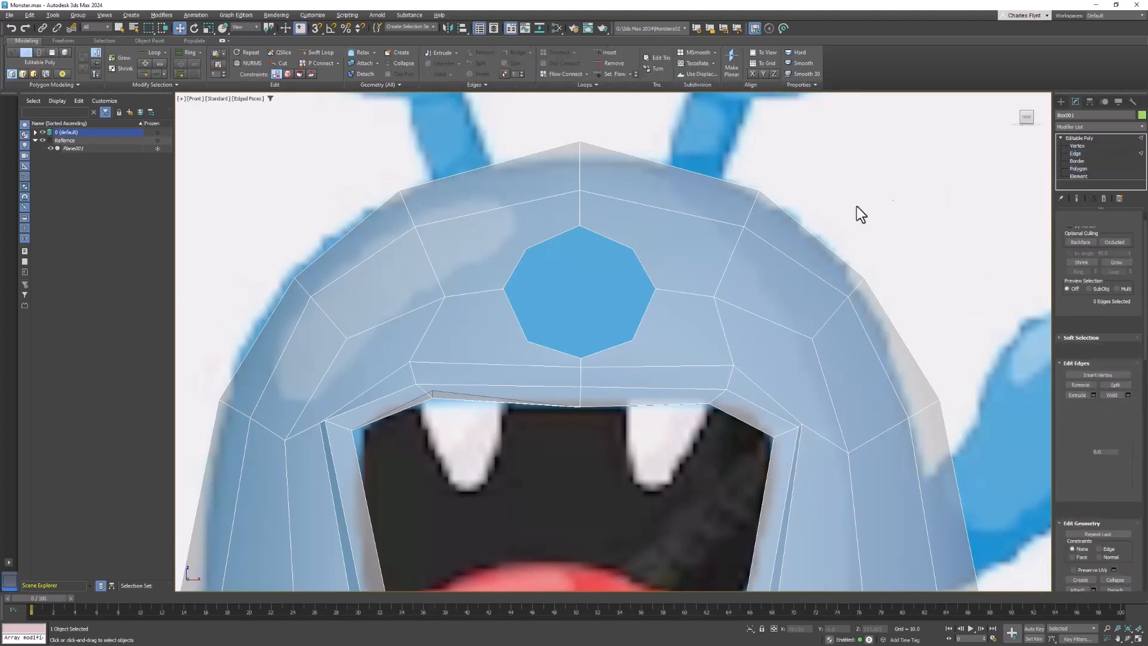
click(649, 266)
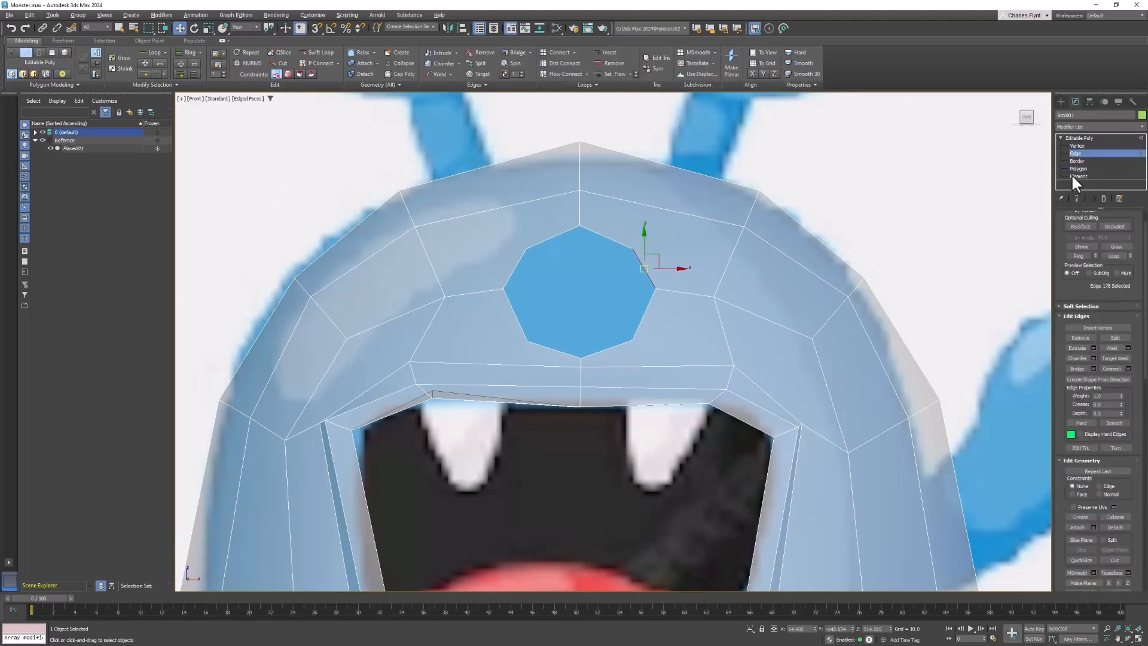
click(1080, 160)
click(618, 236)
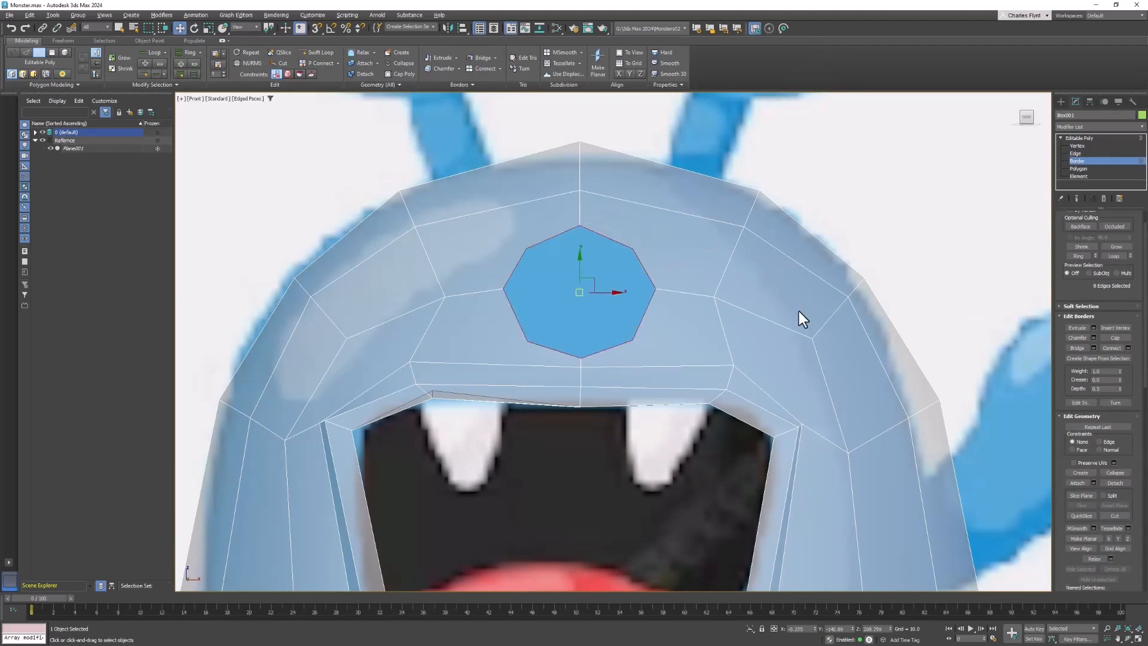
- Connect the hole's upper-right corner vertex to the nearest unconnected forehead vertex with a new edge
alt+middle_drag(799, 311, 789, 319)
middle_drag(789, 318, 798, 321)
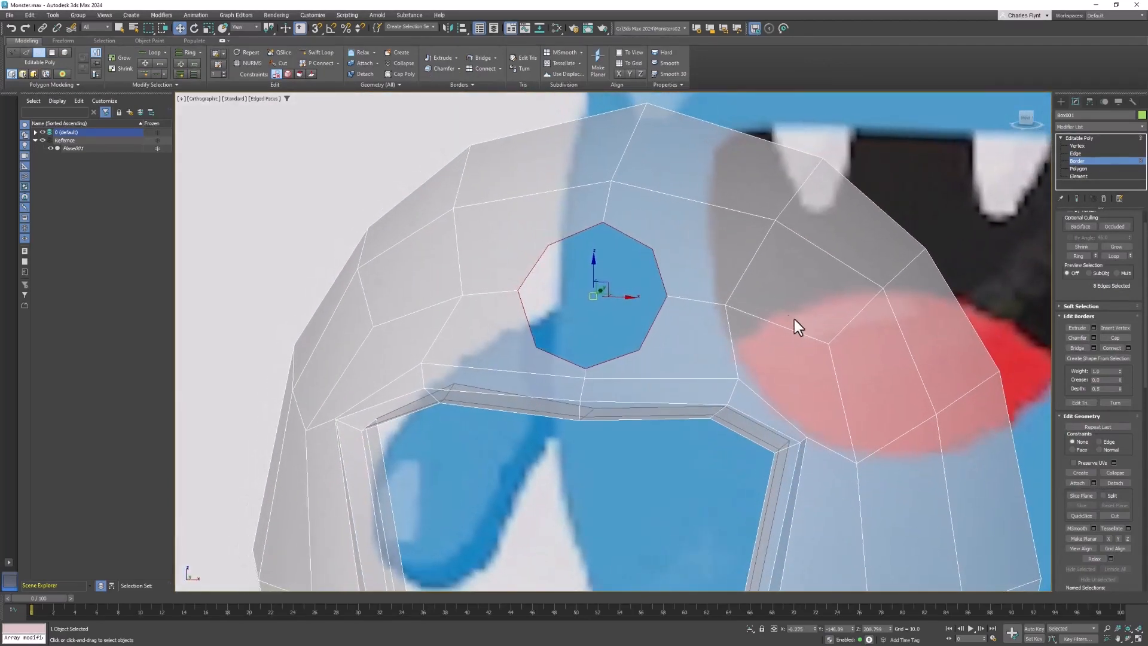
scroll(697, 269, up, 2)
middle_drag(697, 269, 712, 304)
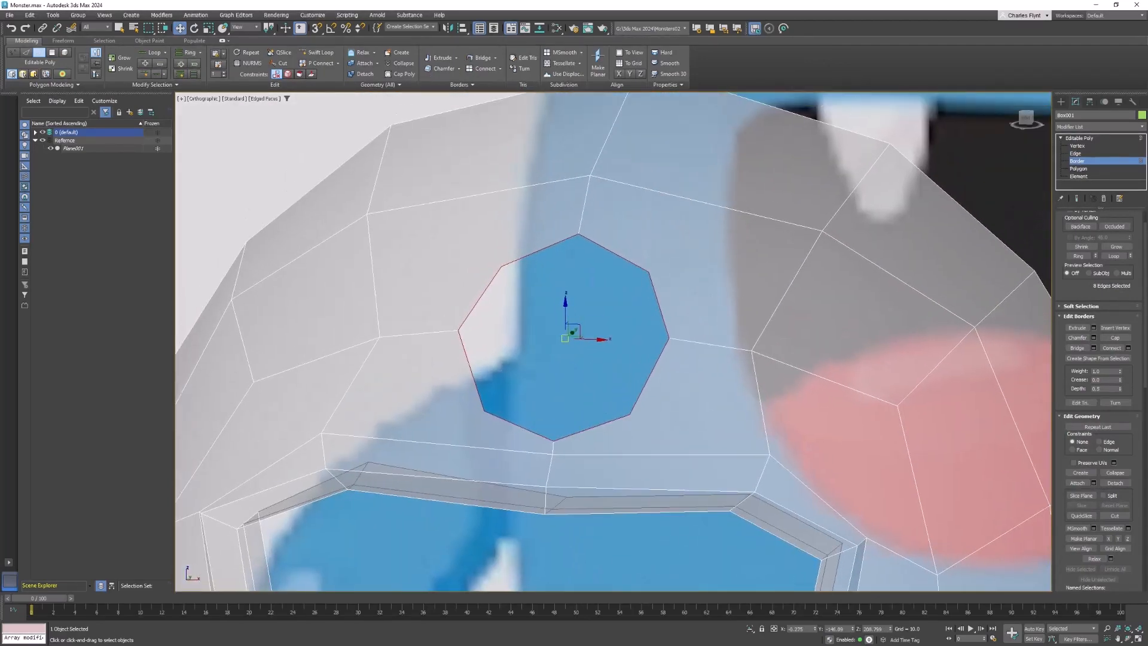
click(1075, 146)
click(652, 271)
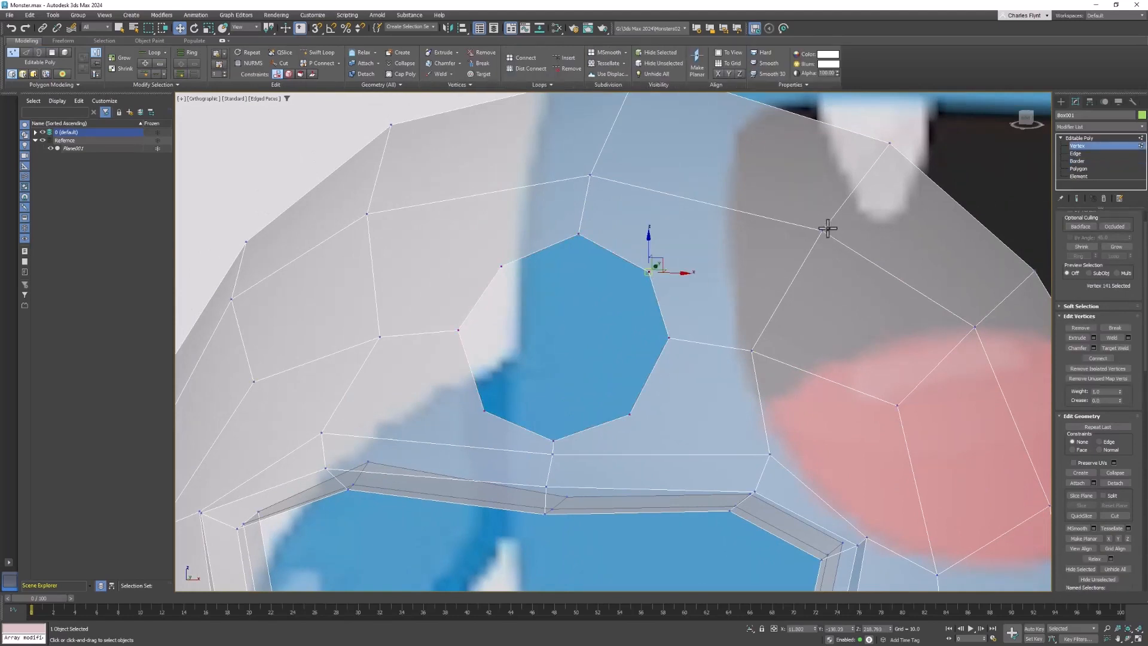
ctrl+click(821, 233)
click(649, 272)
ctrl+click(823, 231)
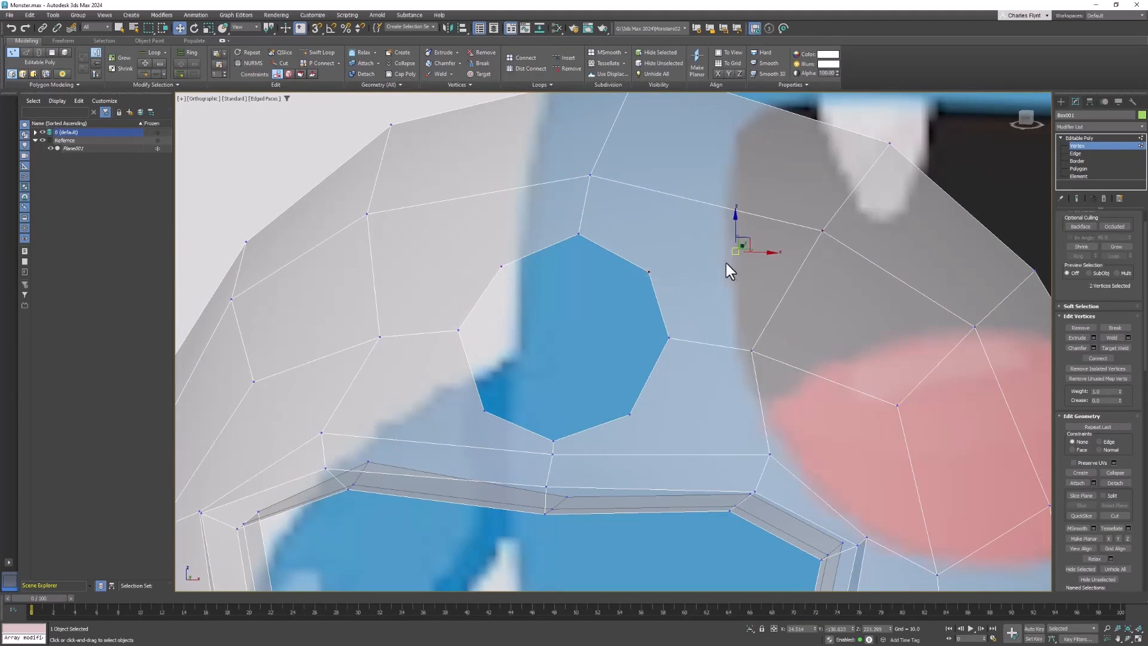
right_click(708, 253)
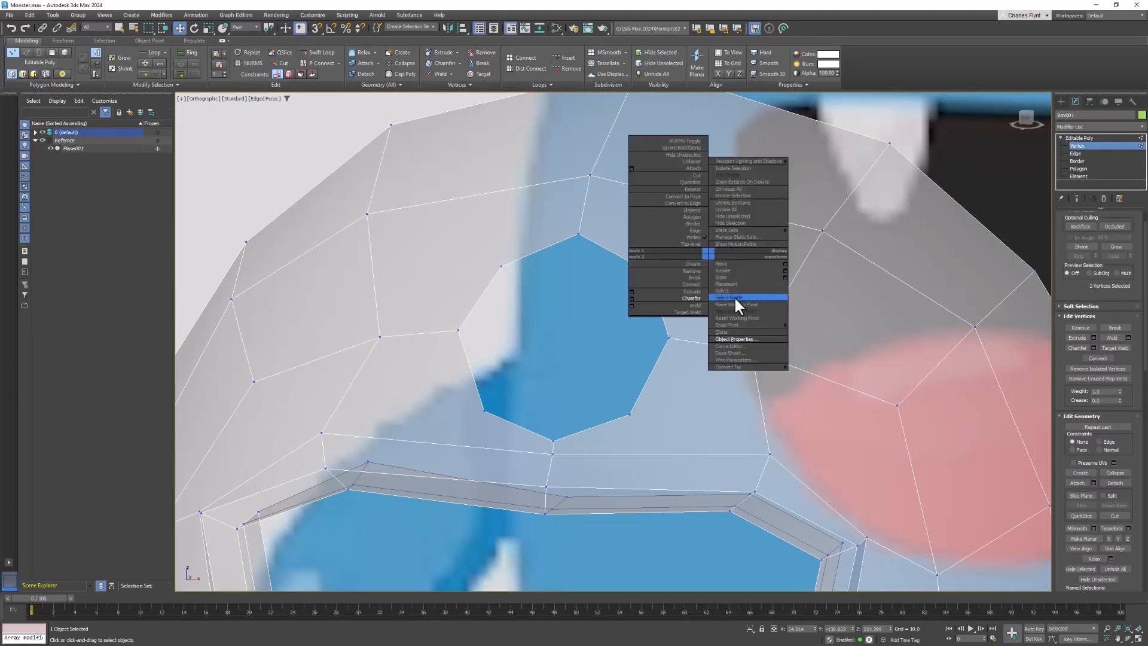
click(691, 283)
- Connect the hole's upper-left and lower-left corner vertices to their neighbouring head vertices with new edges
click(501, 266)
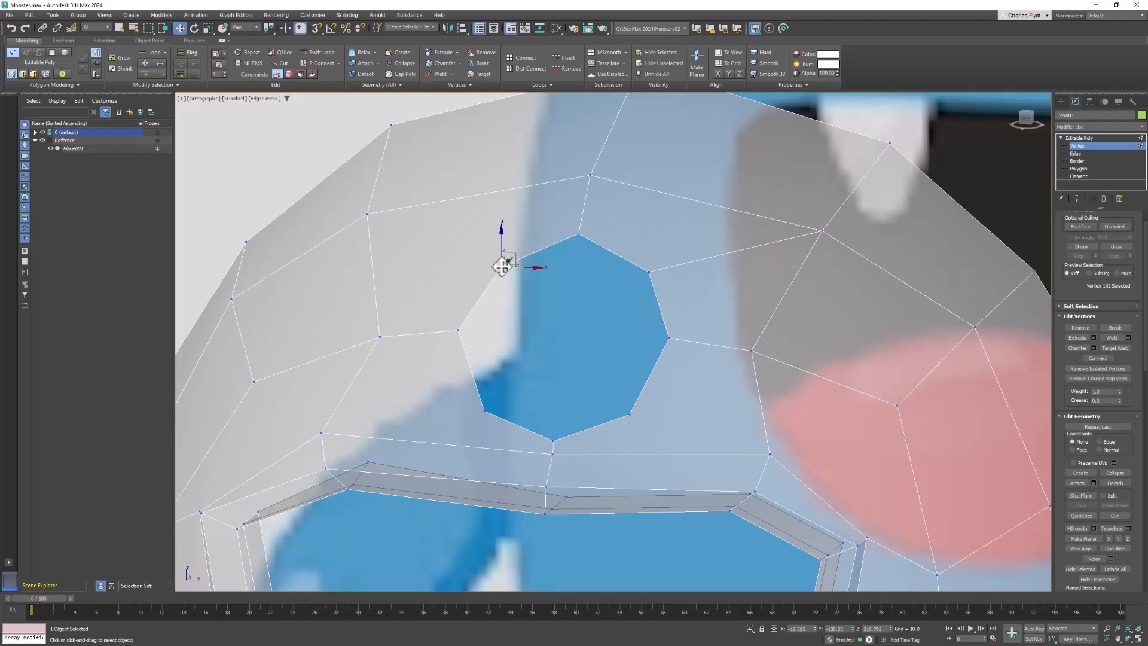
ctrl+click(367, 214)
right_click(465, 221)
click(452, 244)
click(485, 411)
ctrl+click(322, 432)
right_click(397, 370)
click(382, 392)
- Connect the hole's lower-right corner vertex to the neighbouring vertex above the mouth corner
click(630, 414)
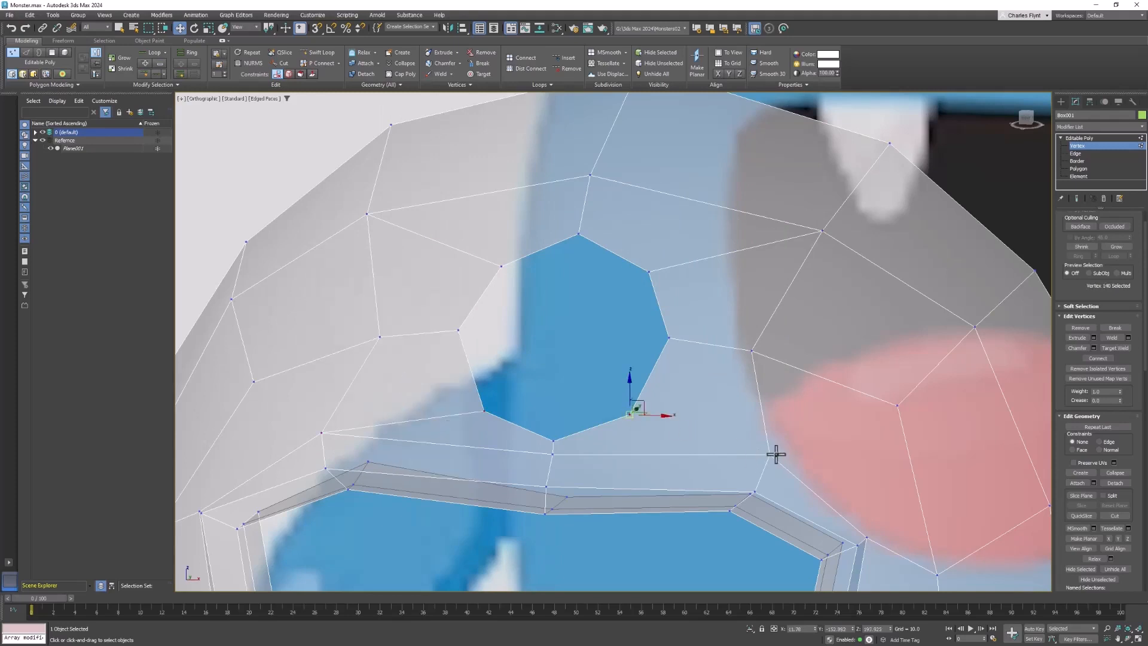
ctrl+click(770, 454)
right_click(725, 395)
click(711, 411)
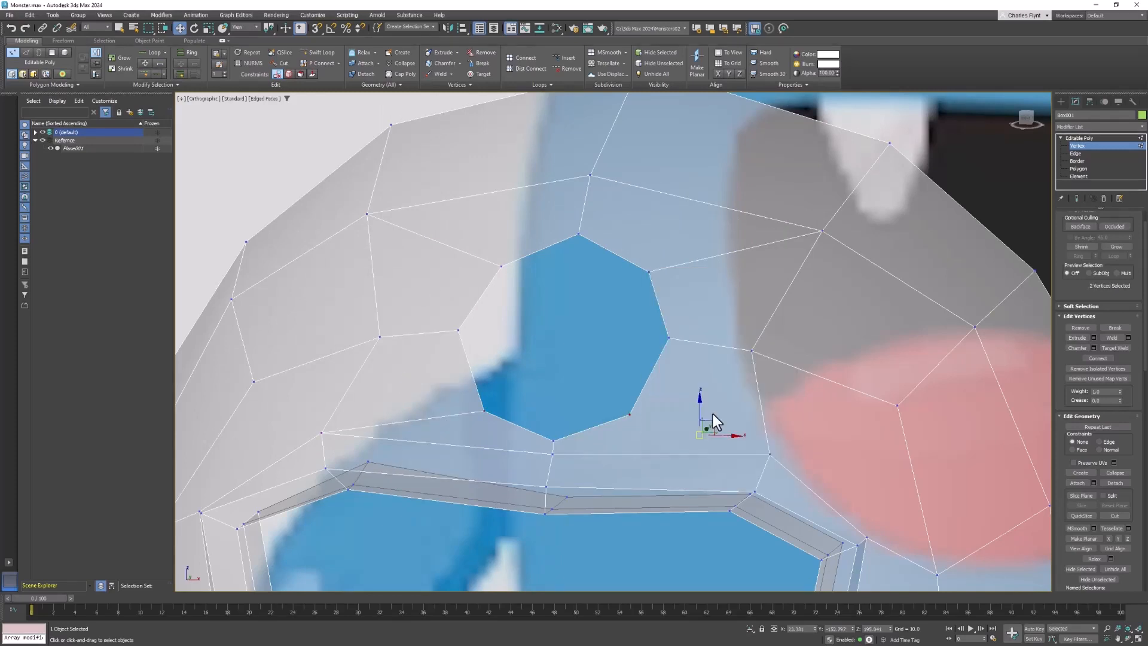
right_click(663, 406)
click(652, 429)
click(629, 414)
ctrl+click(770, 455)
right_click(692, 390)
right_click(687, 396)
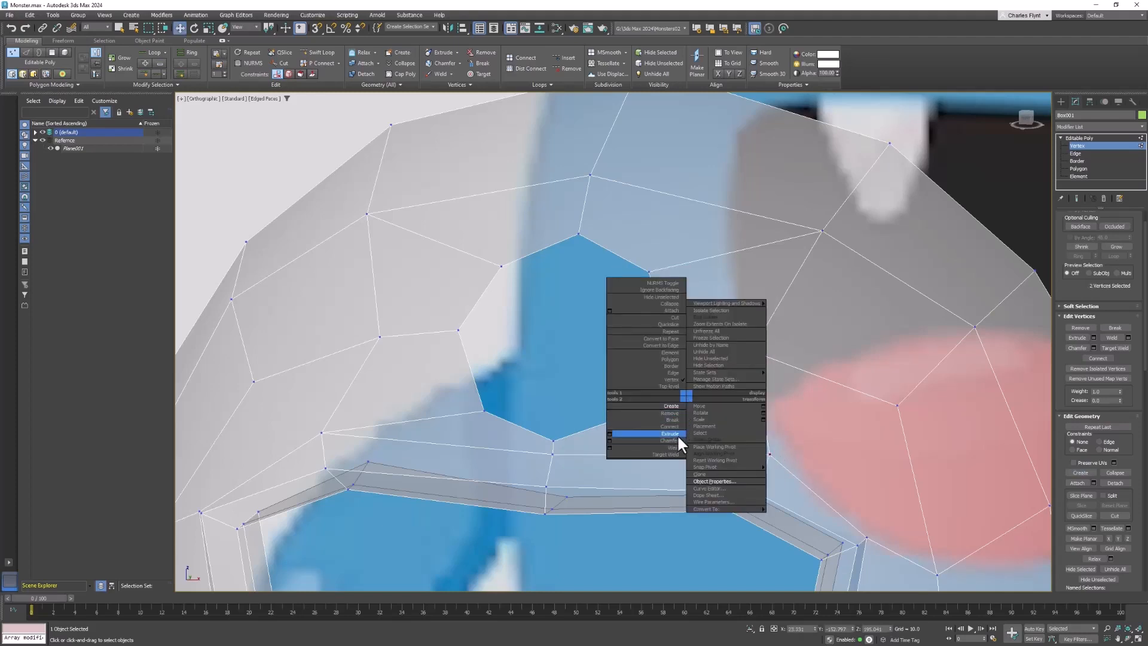
click(594, 405)
right_click(665, 392)
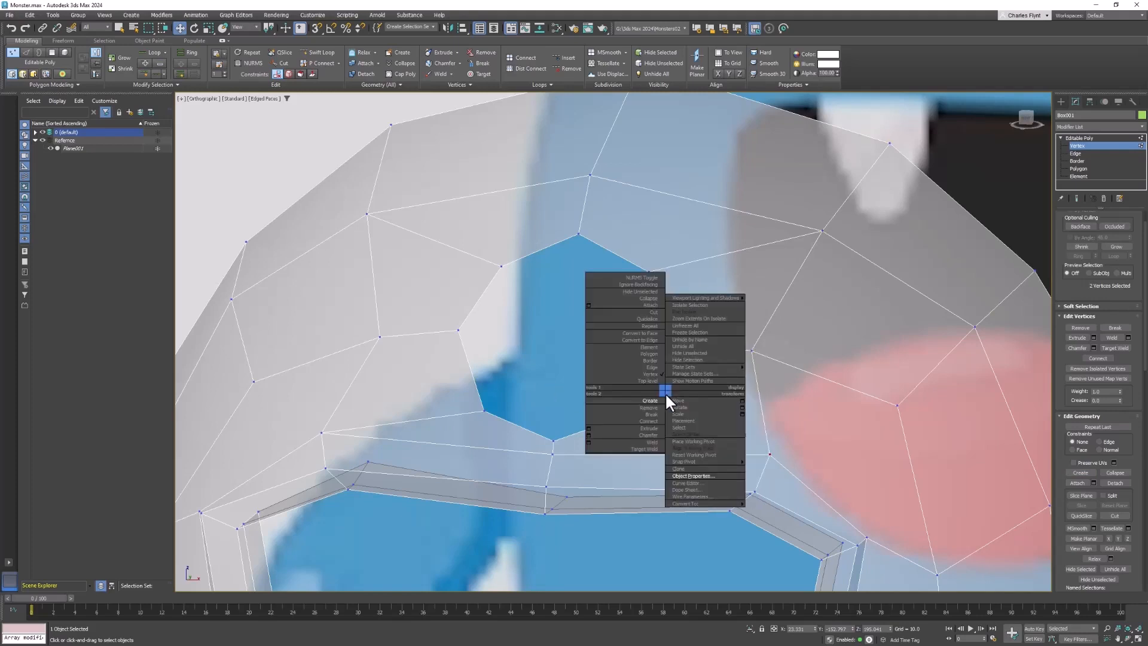
click(654, 420)
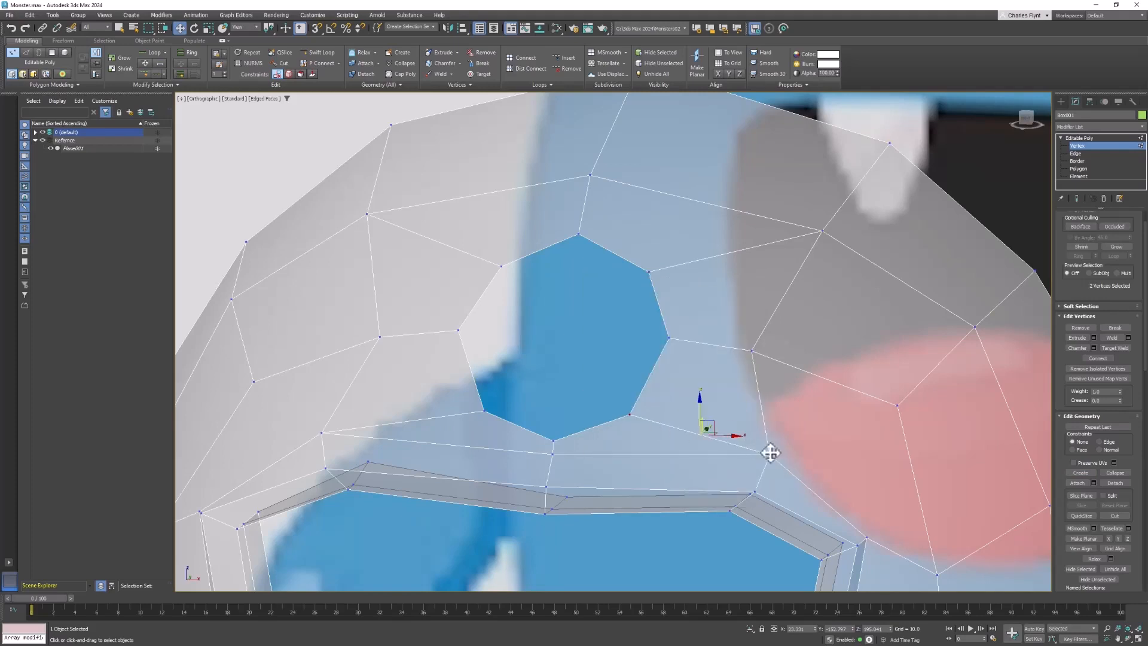
click(770, 454)
- Select the hole's four diagonal corner vertices and scale them slightly outward to round the opening
middle_drag(705, 404, 786, 420)
click(729, 288)
ctrl+click(581, 282)
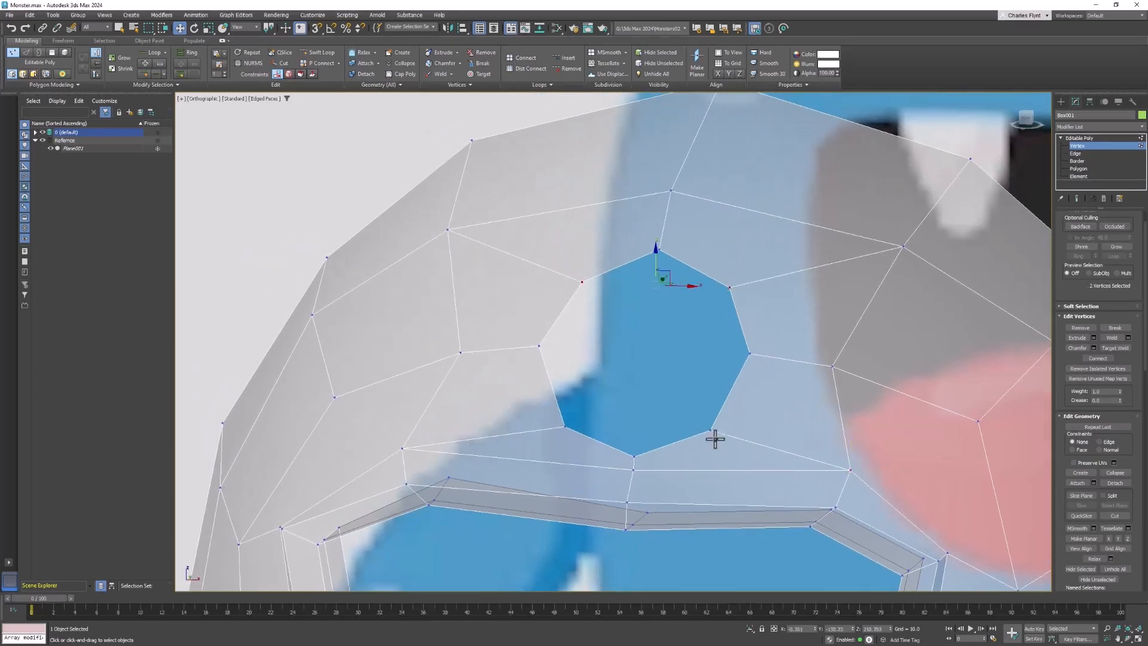
ctrl+click(711, 429)
ctrl+click(564, 425)
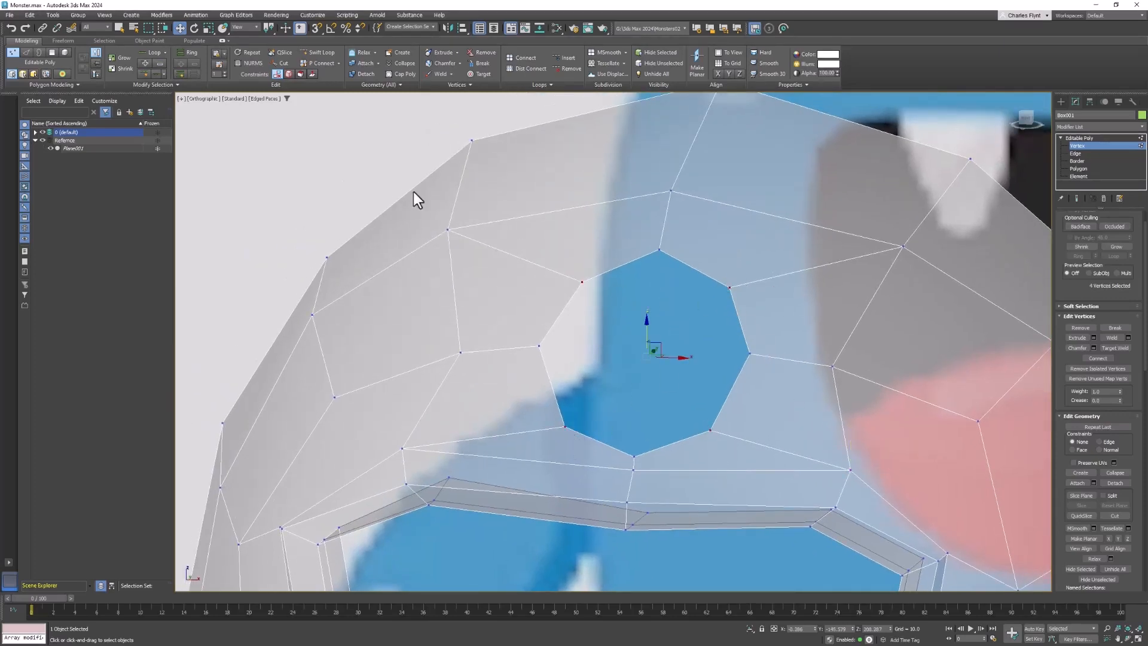
key(r)
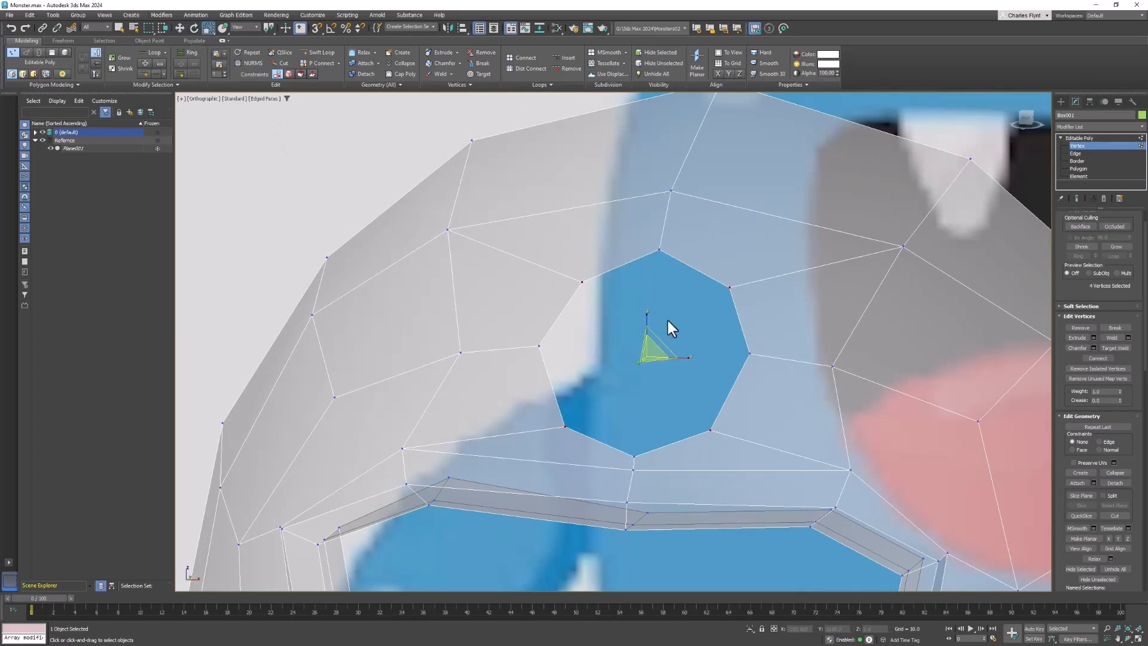
drag(651, 349, 652, 345)
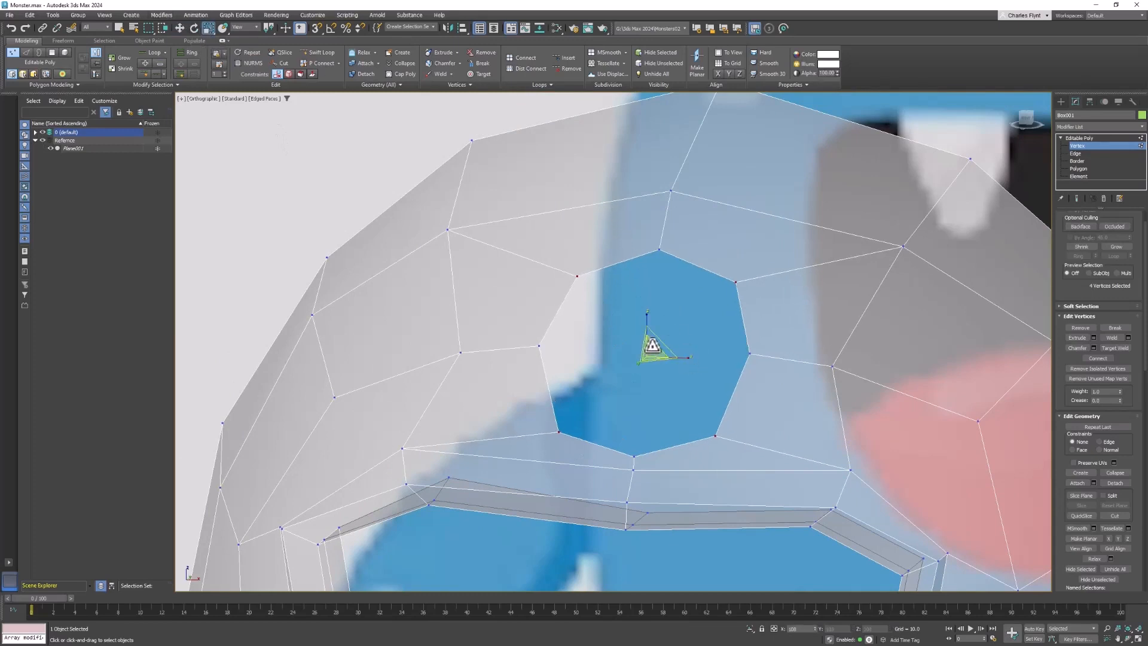
- Select the forehead hole's border and extrude a shallow lip from it by moving a copy of its edges
scroll(682, 350, down, 3)
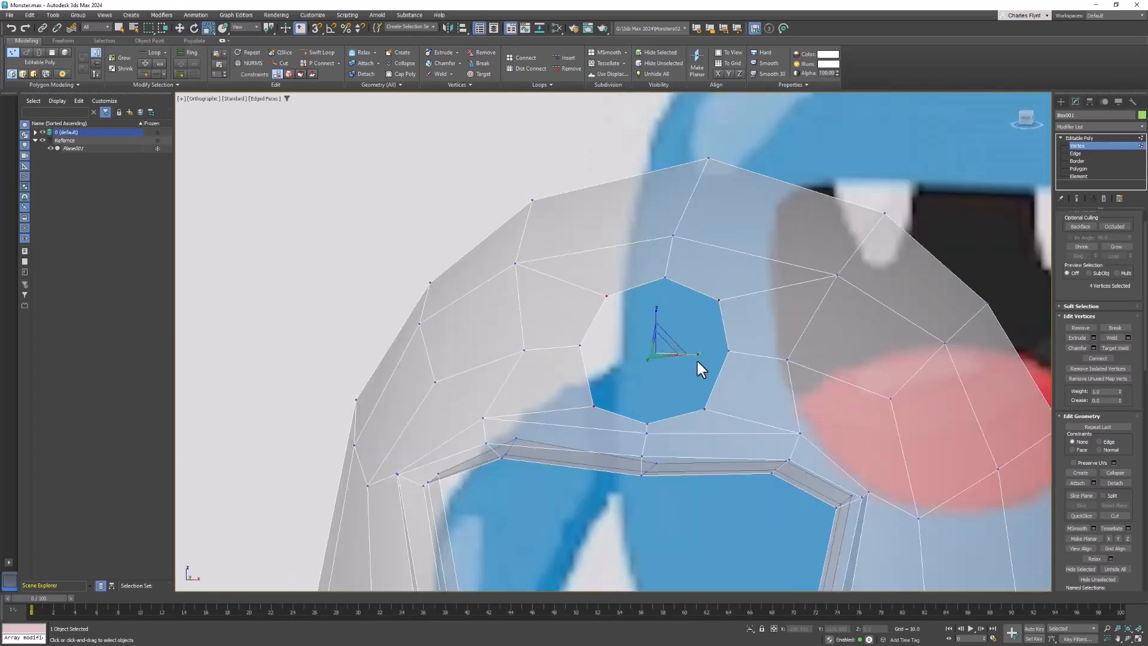
click(1076, 161)
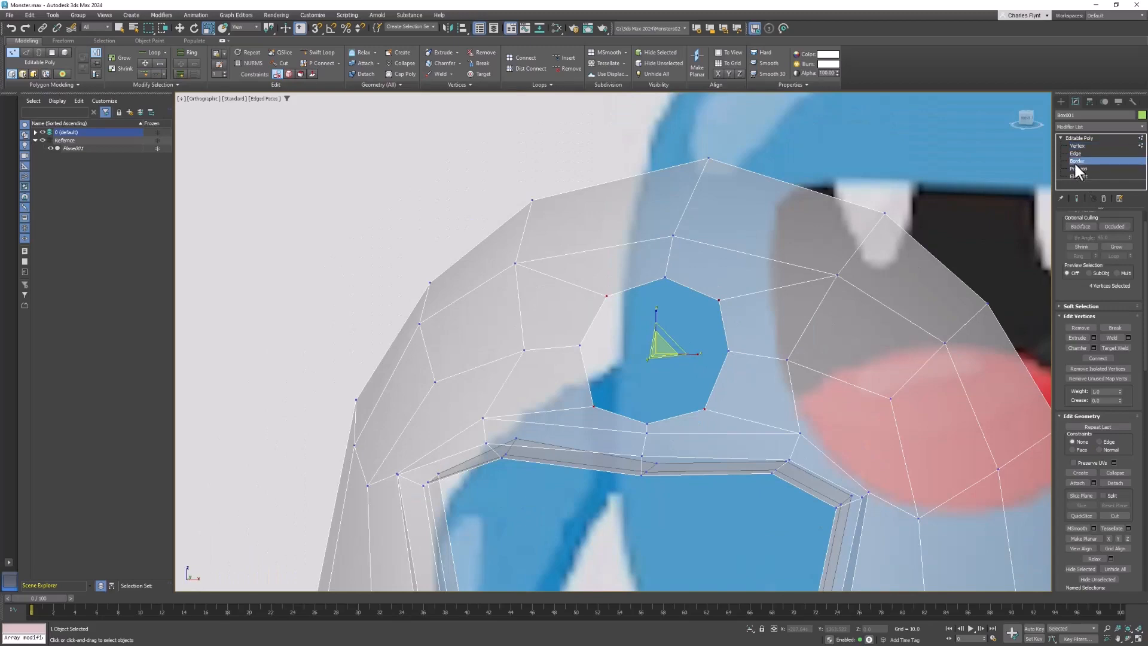
alt+middle_drag(786, 373, 376, 173)
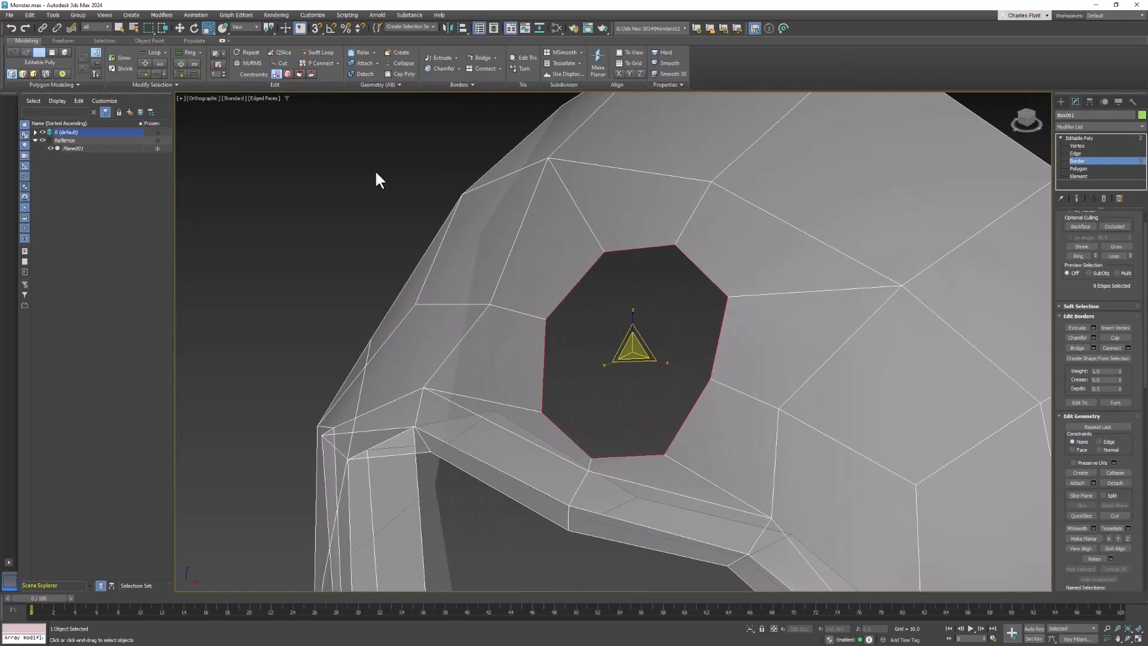
click(179, 28)
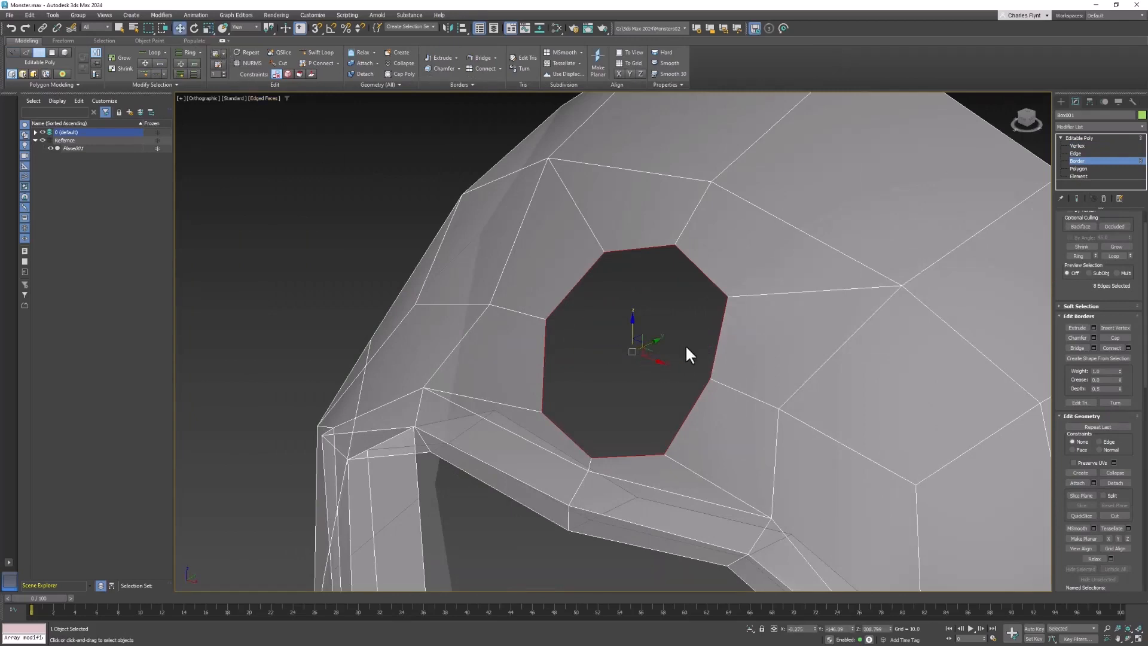
alt+middle_drag(686, 347, 644, 341)
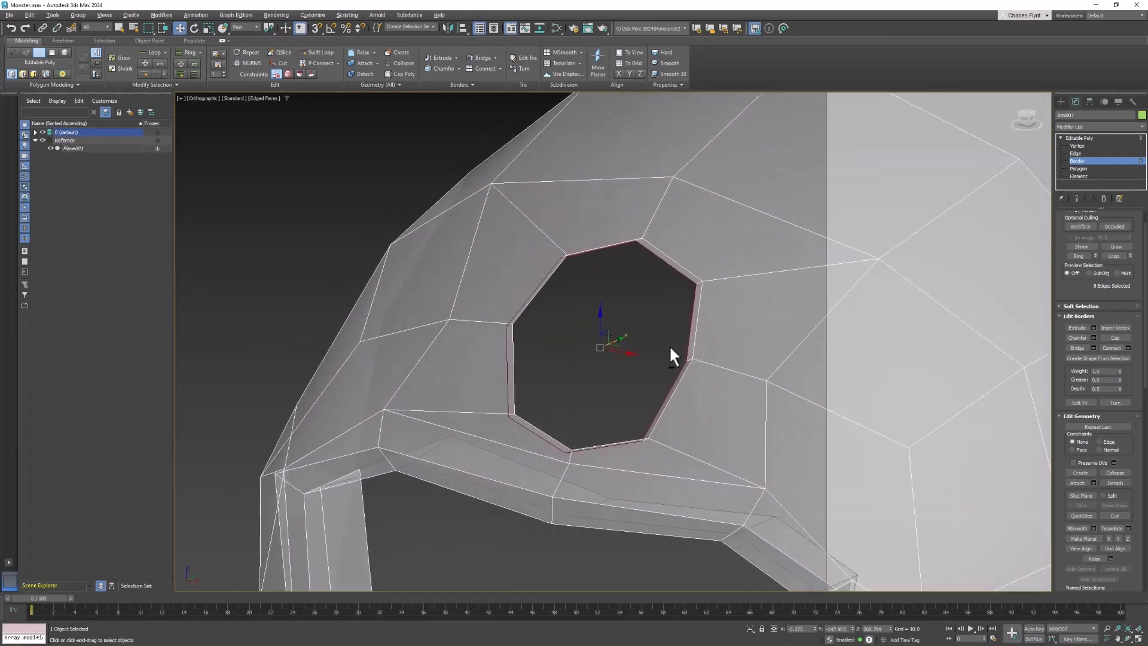
- Scale a copy of the hole's border slightly inward to add a narrow inner ring, and return to the Move tool
key(r)
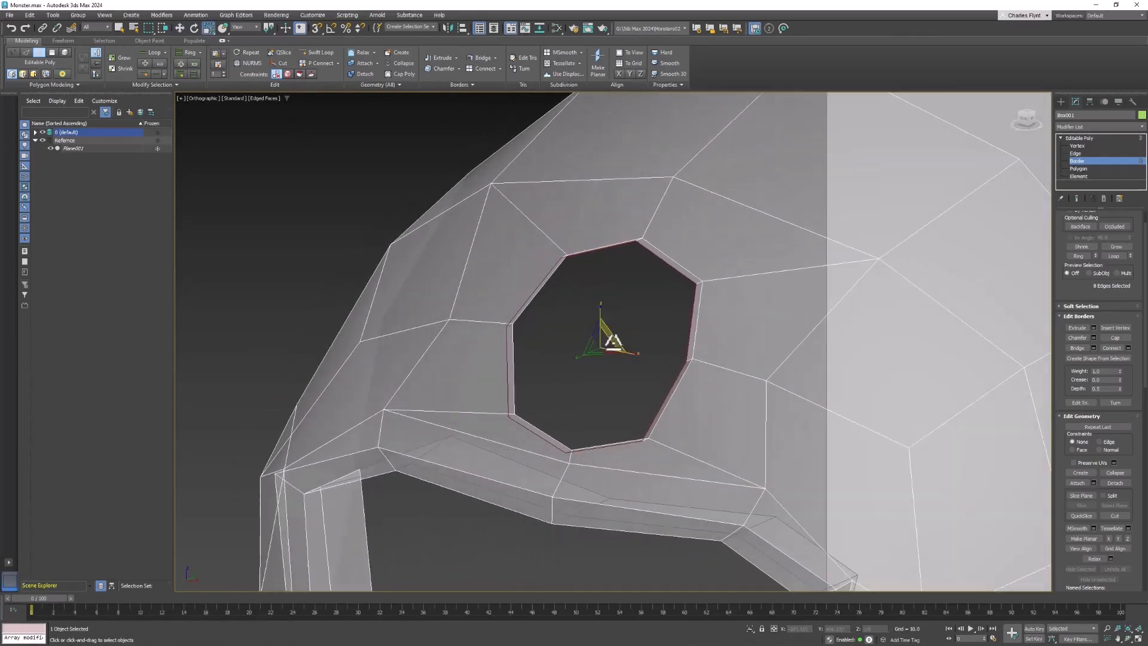
shift+drag(600, 344, 602, 347)
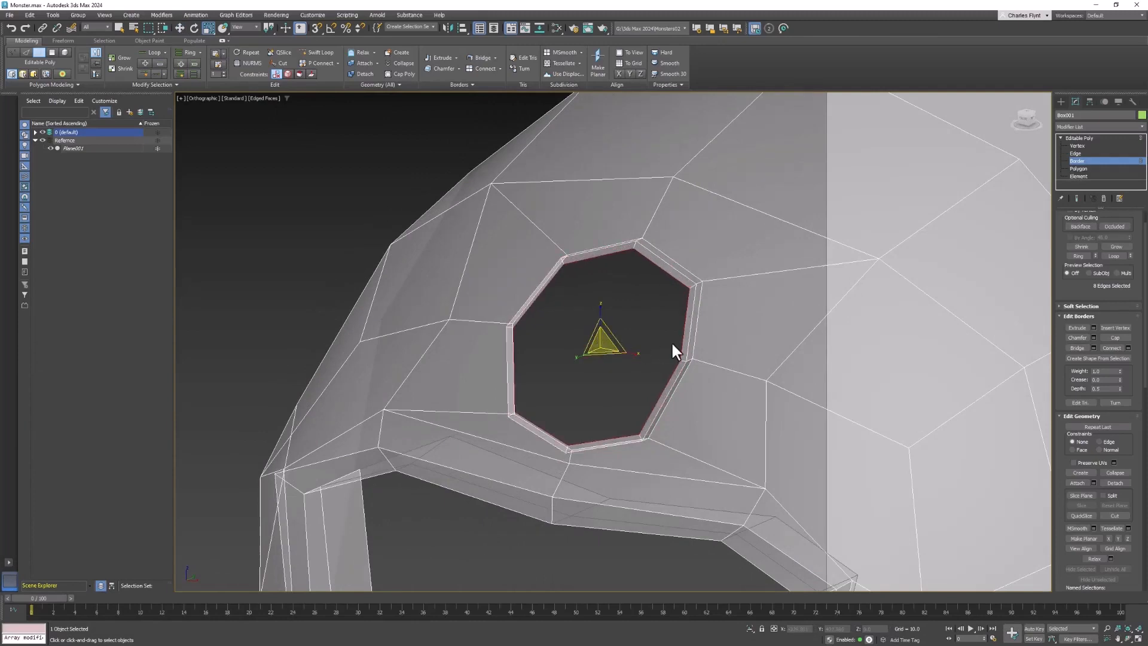
click(180, 28)
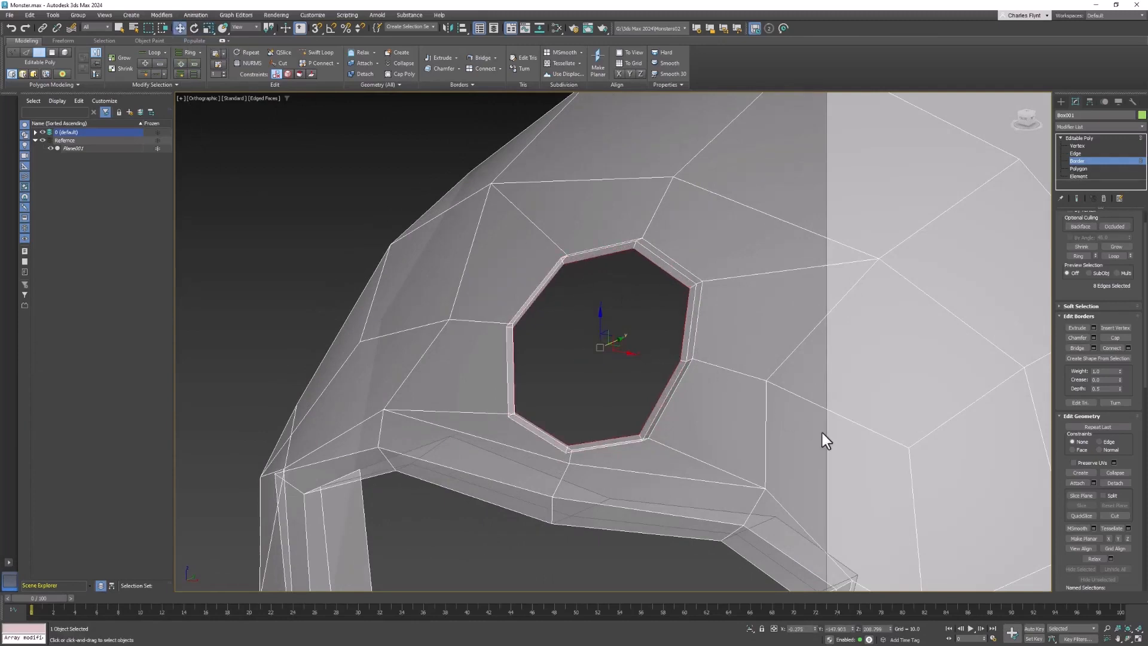
- Extrude a copy of the forehead hole's inner border back into the head and scale it outward to widen the socket
alt+middle_drag(850, 478, 694, 386)
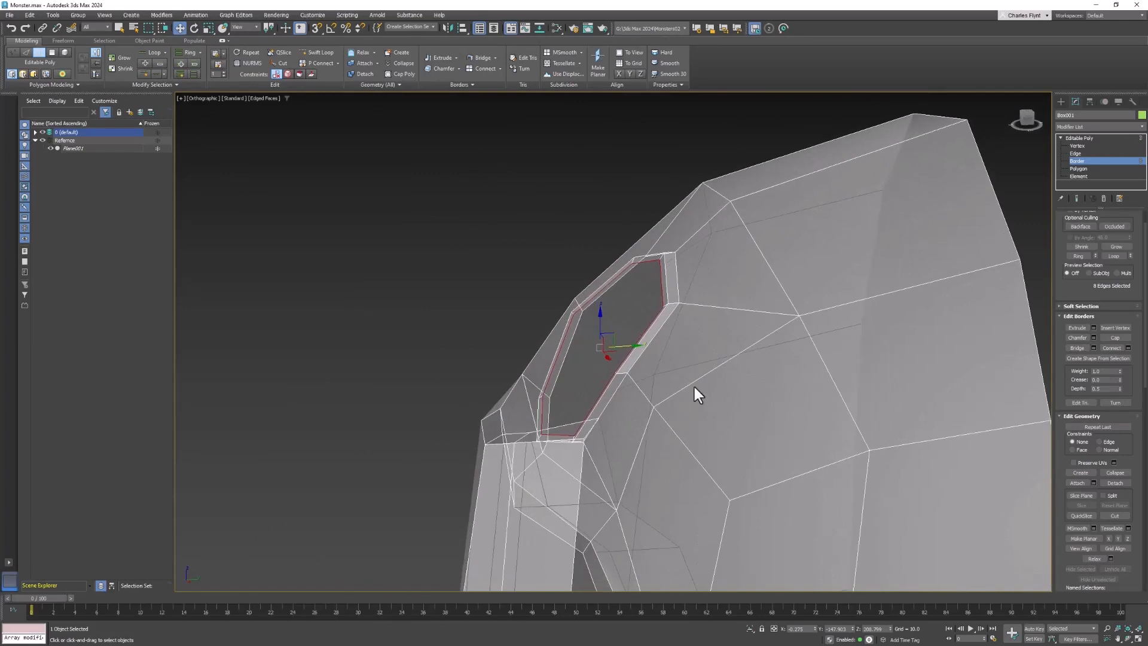
shift+drag(626, 340, 704, 346)
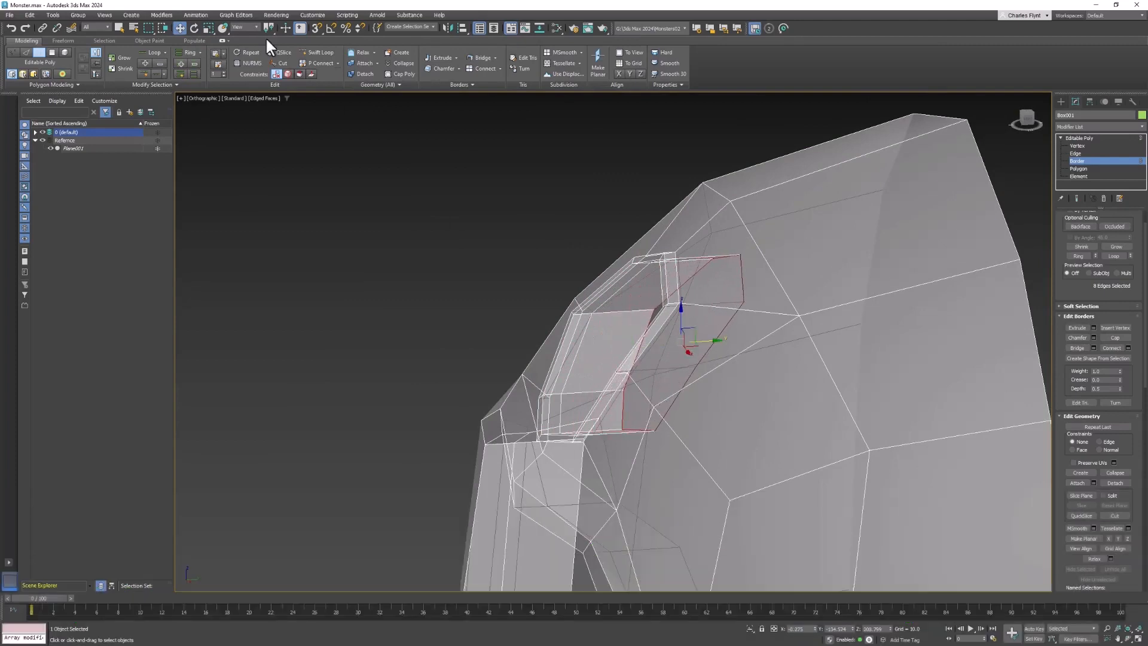
click(210, 28)
alt+middle_drag(890, 538, 998, 590)
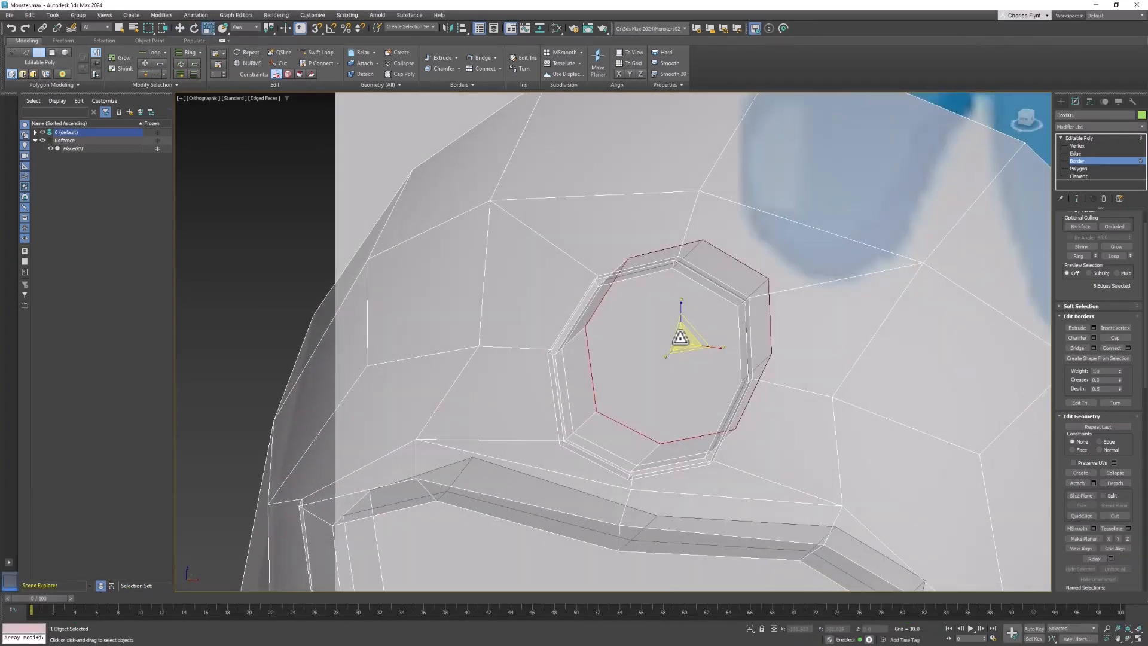
shift+drag(683, 337, 781, 298)
alt+middle_drag(833, 335, 804, 346)
- Extrude the widened socket border deeper into the head and scale the new edge loop slightly outward
click(180, 27)
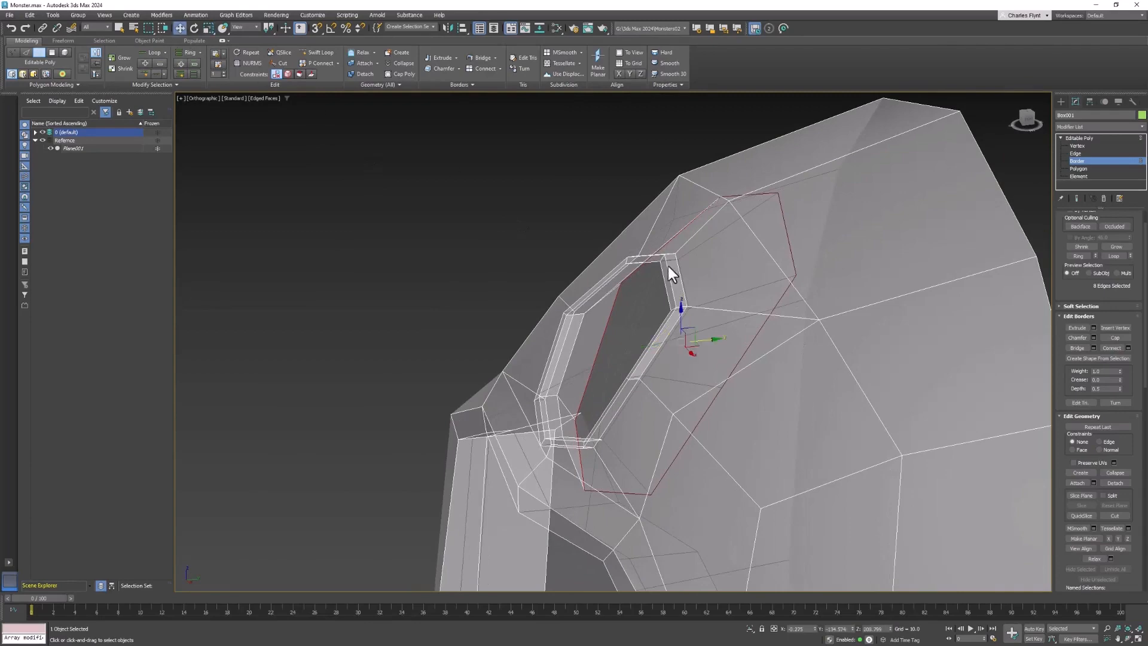
shift+drag(709, 341, 778, 333)
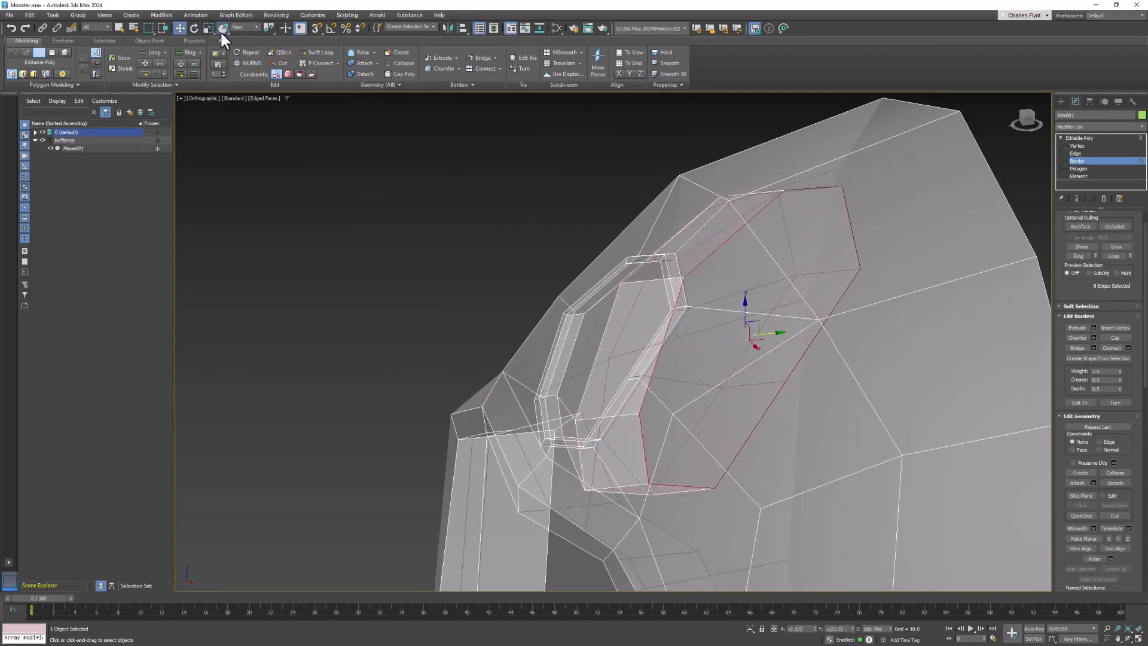
click(222, 31)
alt+middle_drag(617, 369, 688, 366)
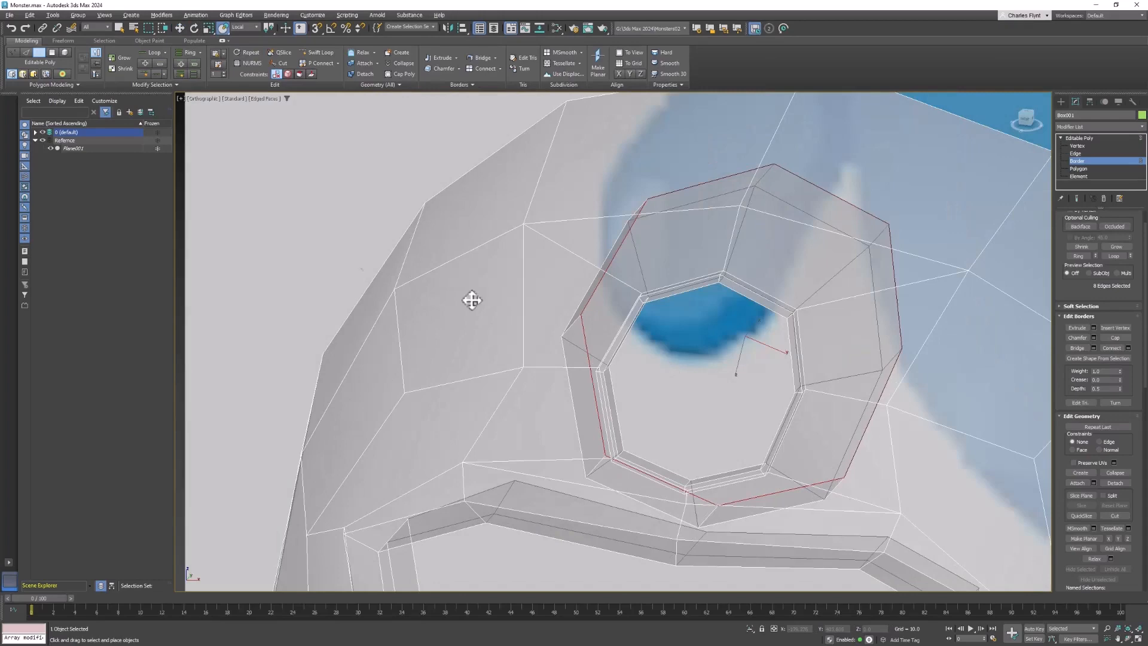
click(208, 27)
drag(749, 329, 750, 327)
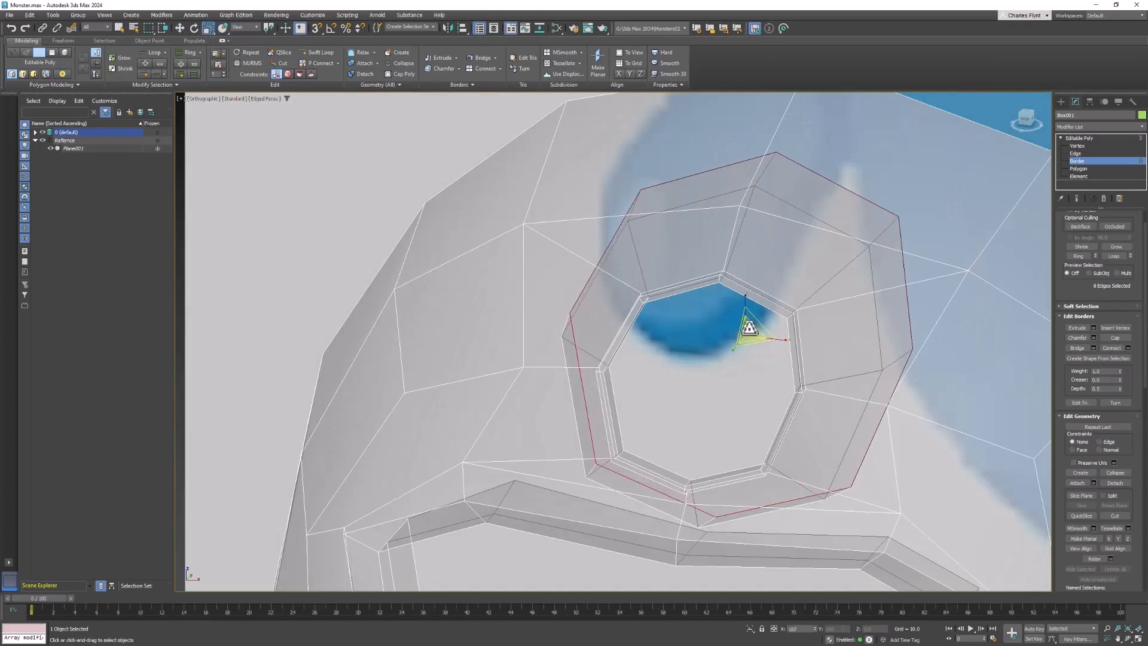
alt+middle_drag(750, 327, 627, 322)
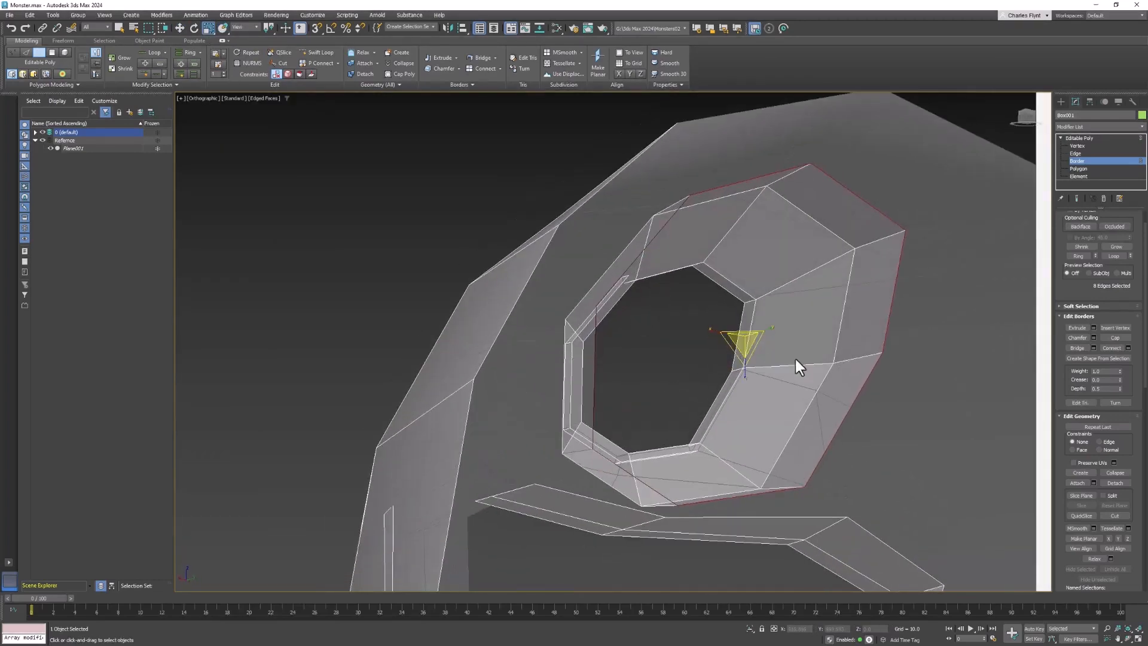
alt+middle_drag(649, 415, 798, 481)
- In the front view, create a sphere centred on the forehead hole and sized to fill its opening
scroll(770, 443, down, 2)
key(f)
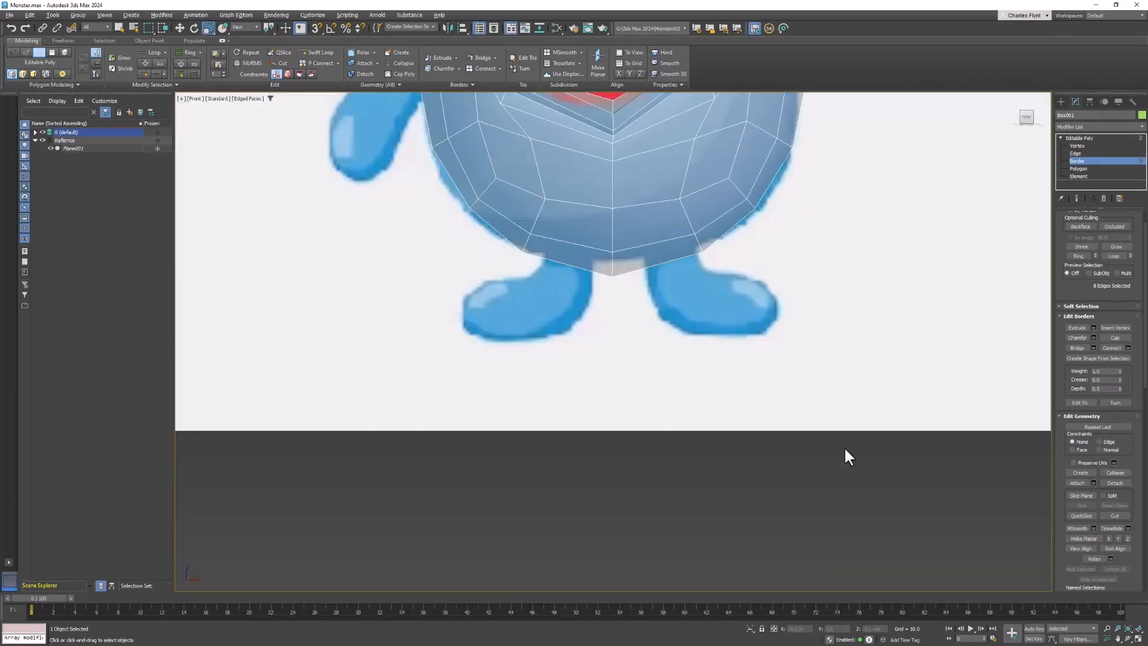
middle_drag(747, 145, 766, 504)
scroll(687, 296, up, 2)
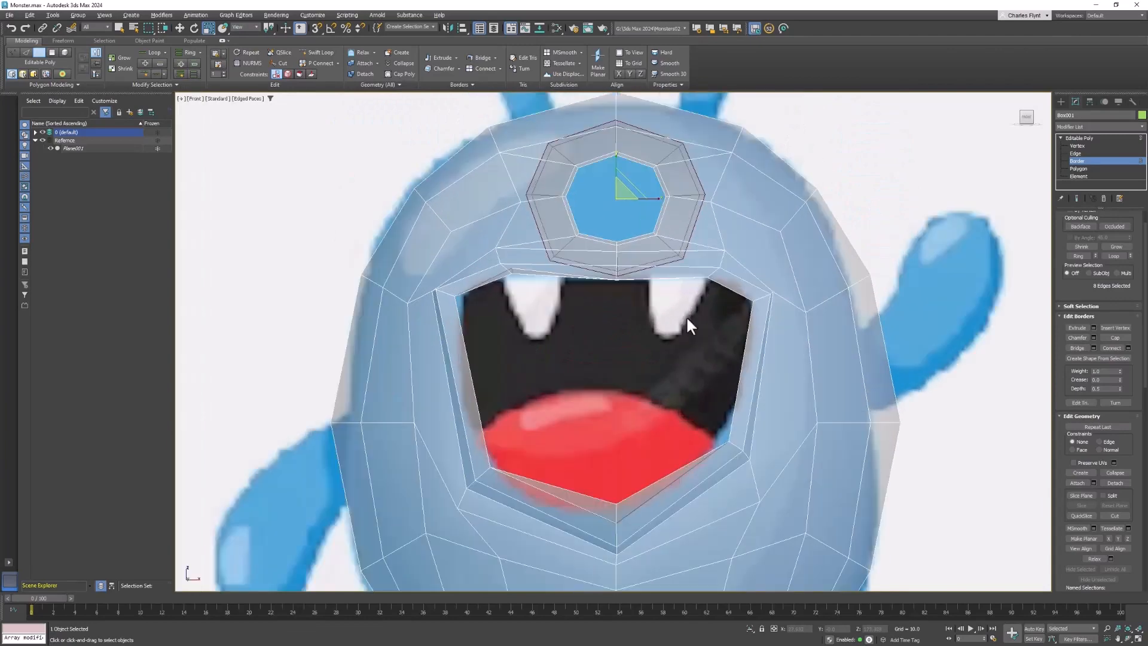
middle_drag(687, 316, 682, 418)
click(1060, 102)
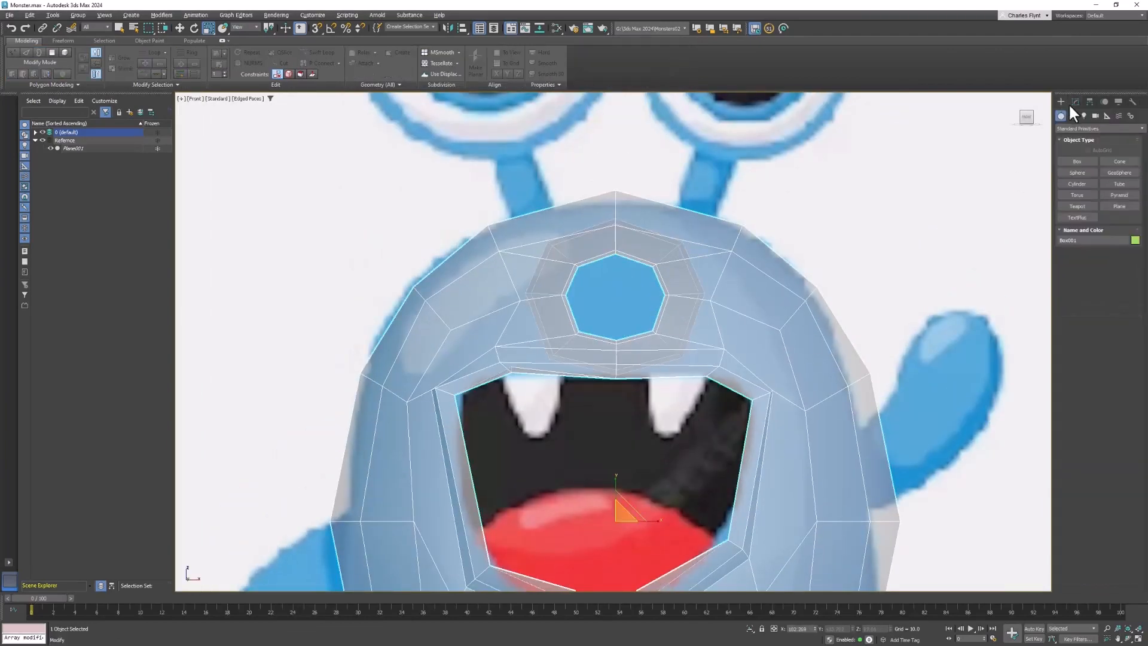
click(1076, 172)
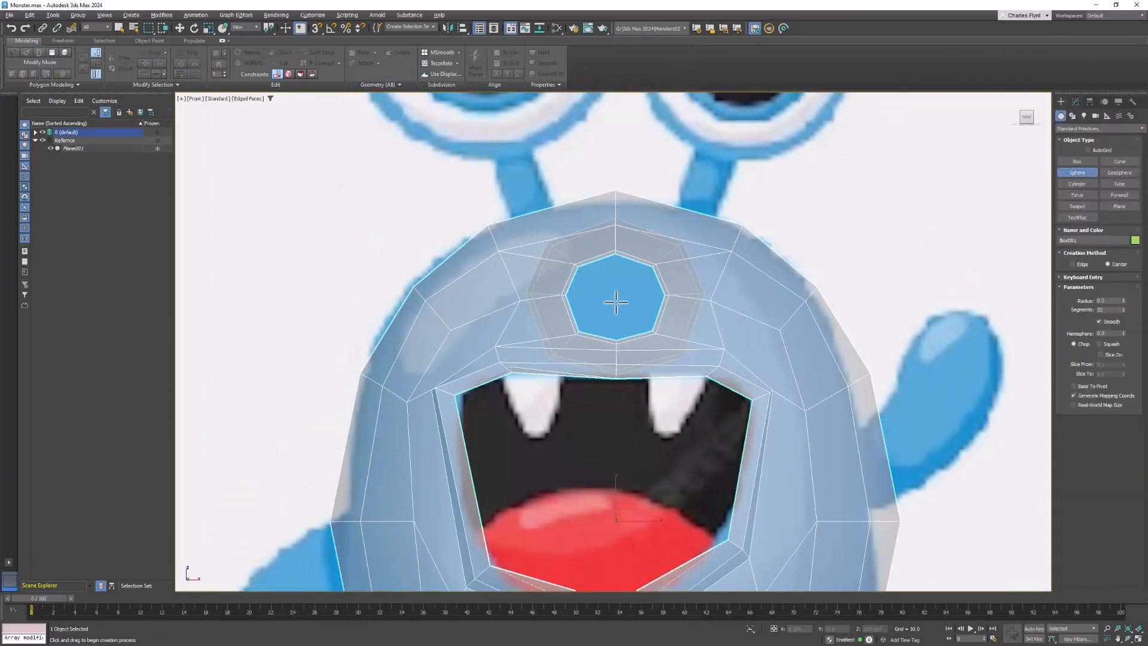
drag(614, 293, 629, 340)
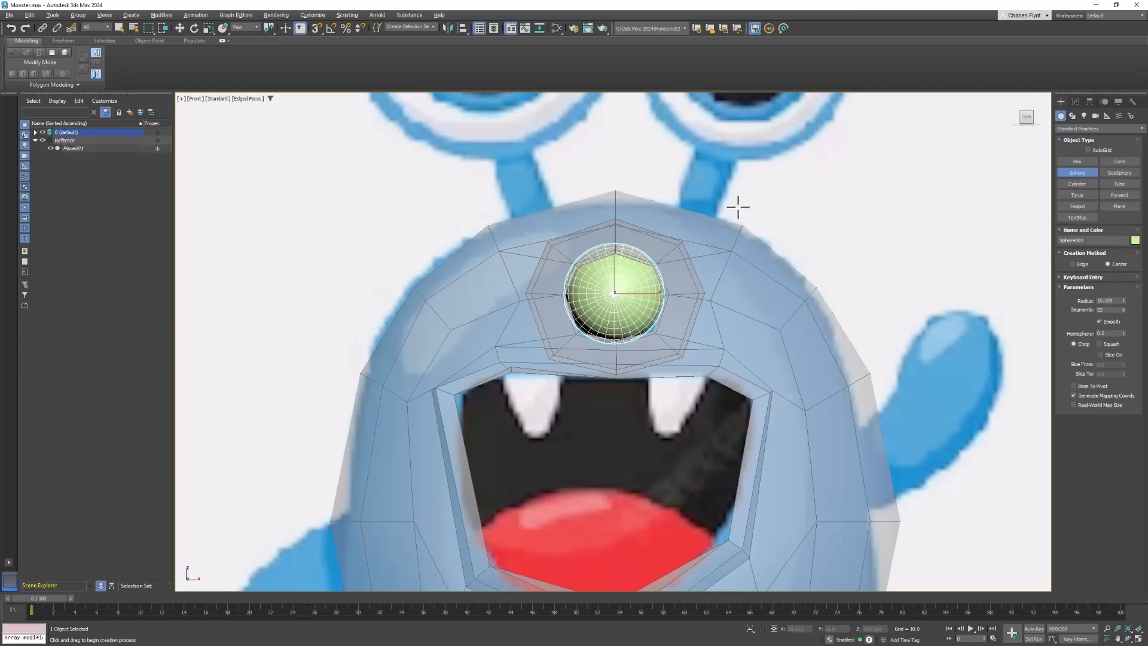
- In the left view, move the sphere forward along the depth axis until it sits in the forehead hole
key(l)
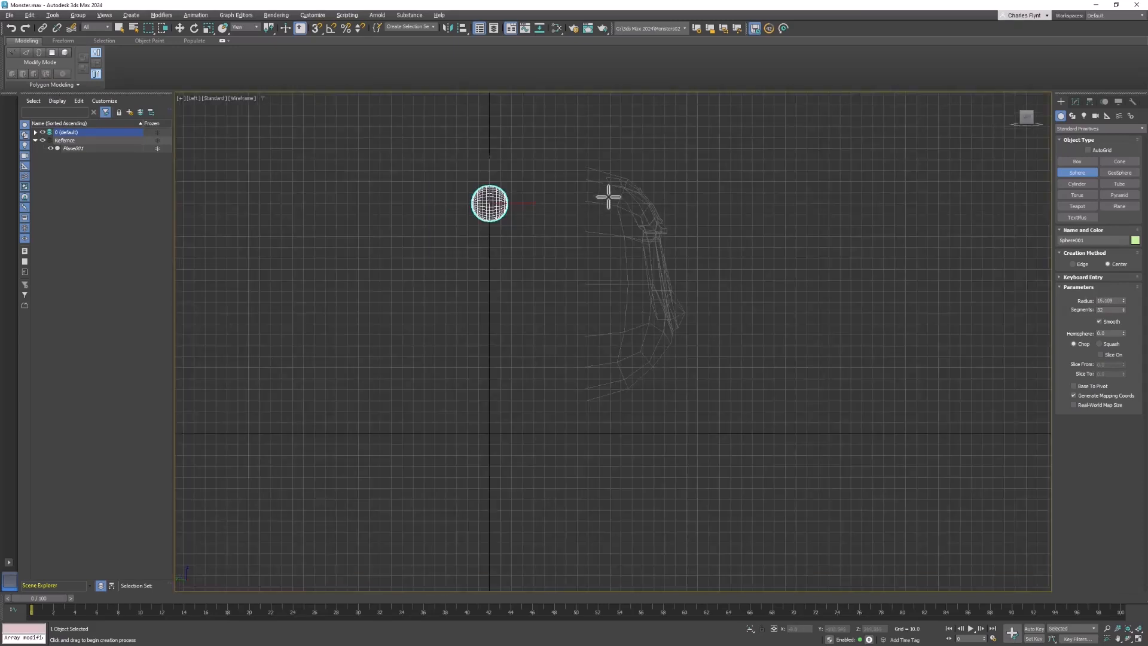
click(179, 28)
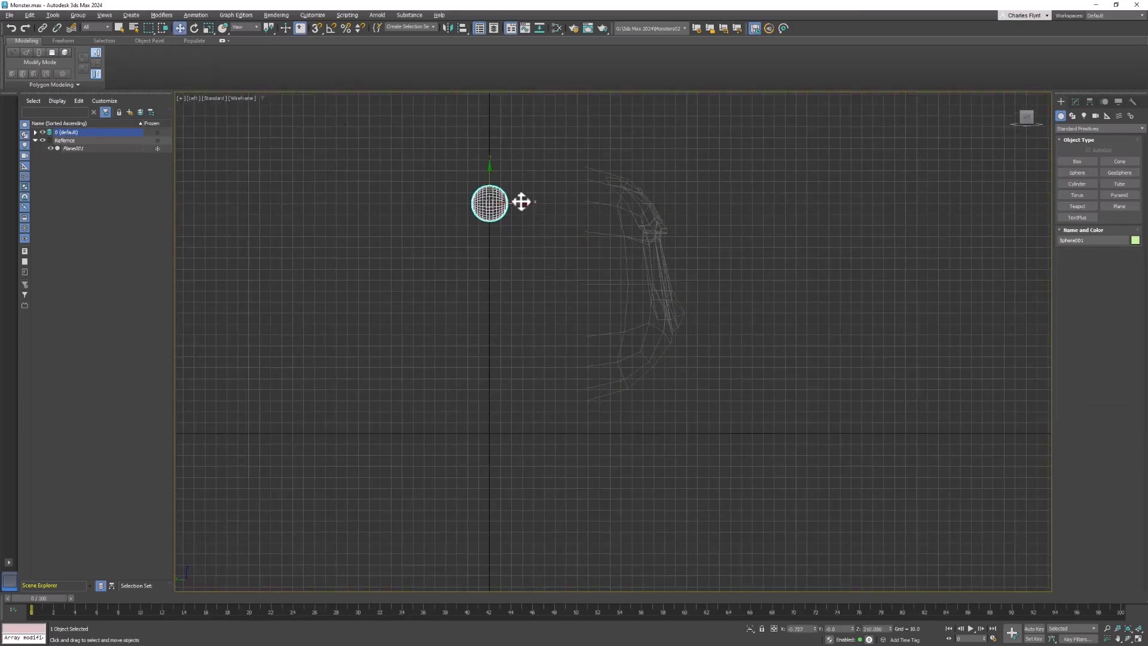
drag(520, 201, 677, 221)
scroll(655, 191, up, 4)
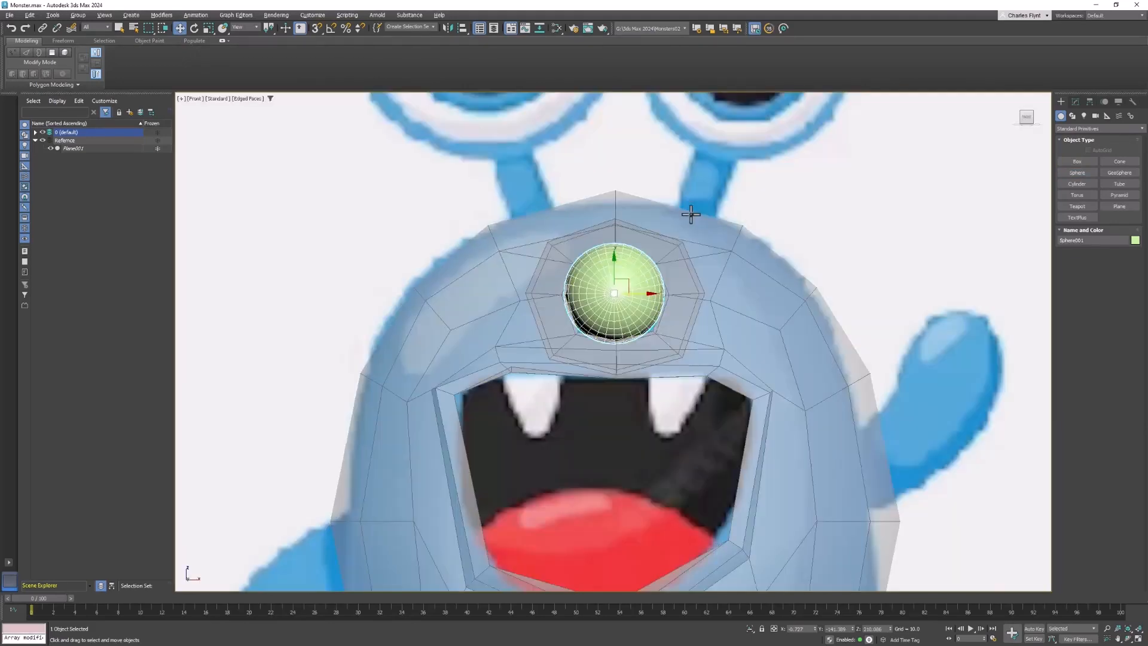
scroll(741, 227, up, 4)
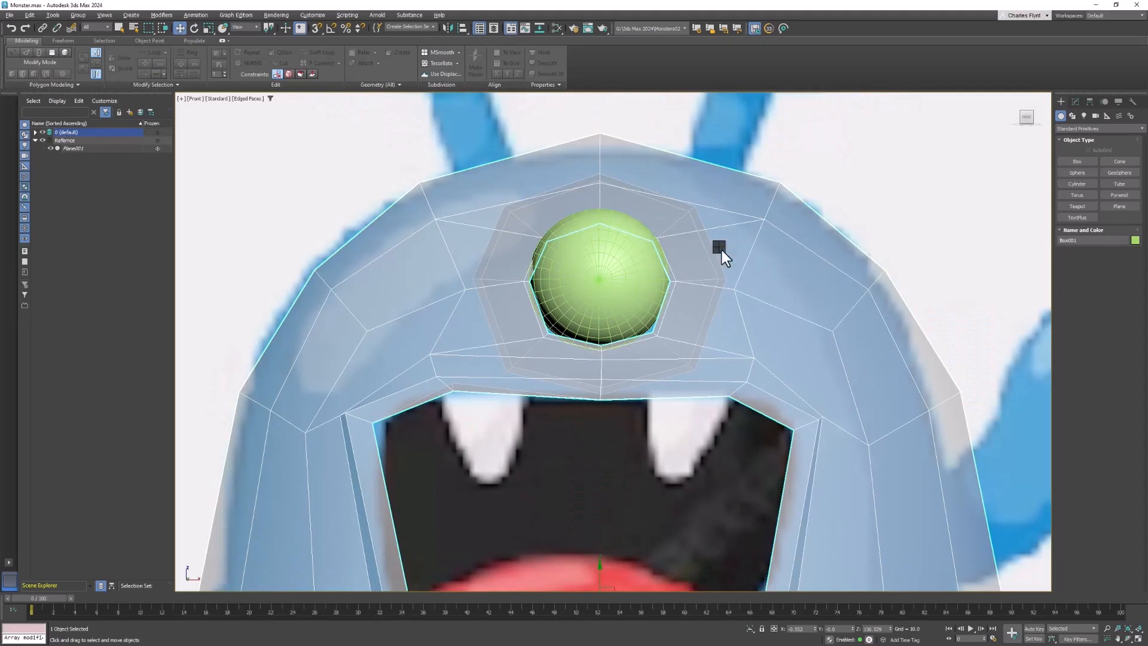
- Turn off See-Through in the monster body's object properties
right_click(721, 249)
click(772, 331)
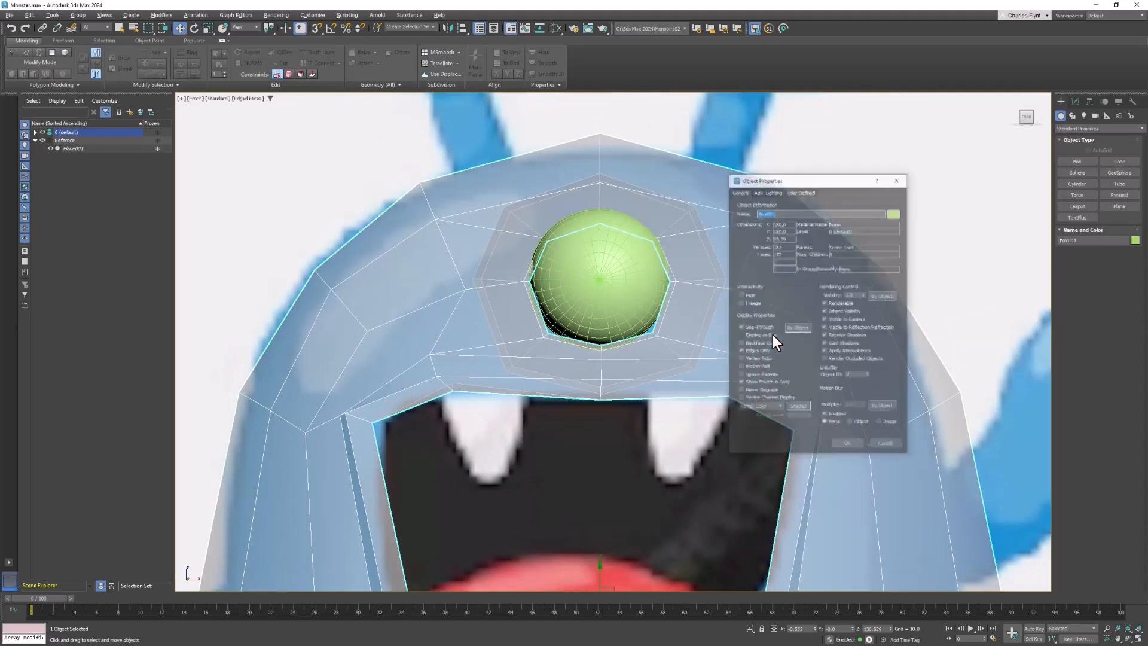
click(741, 327)
click(847, 443)
- Select the eyeball sphere and adjust its position so it seats within the forehead socket
click(604, 279)
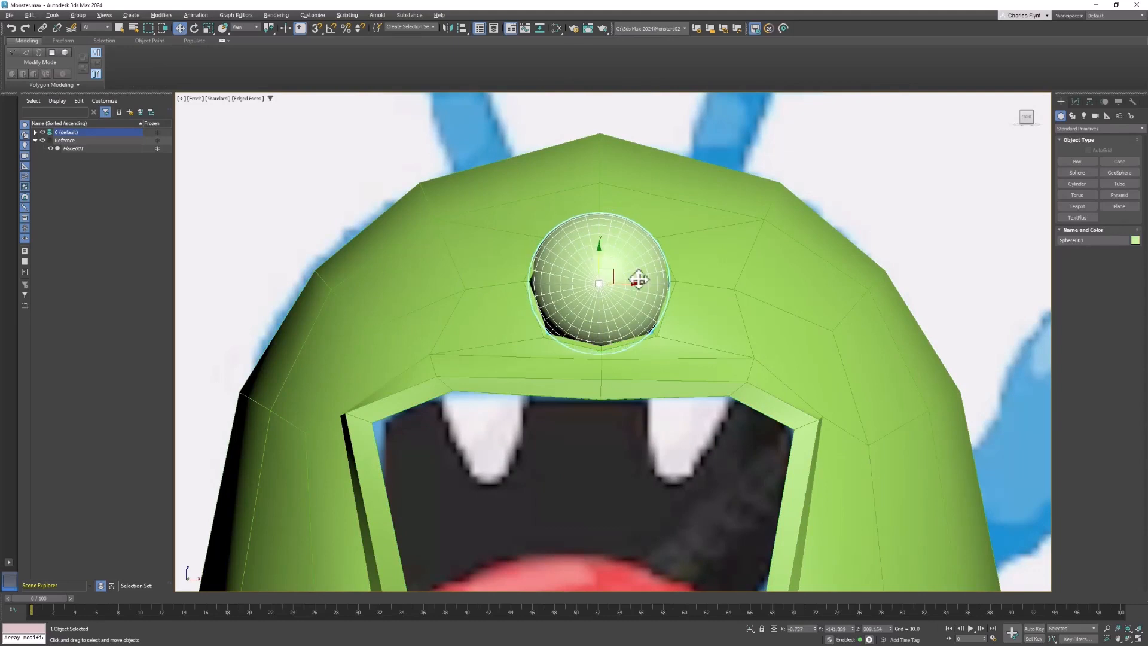
alt+middle_drag(650, 318, 711, 344)
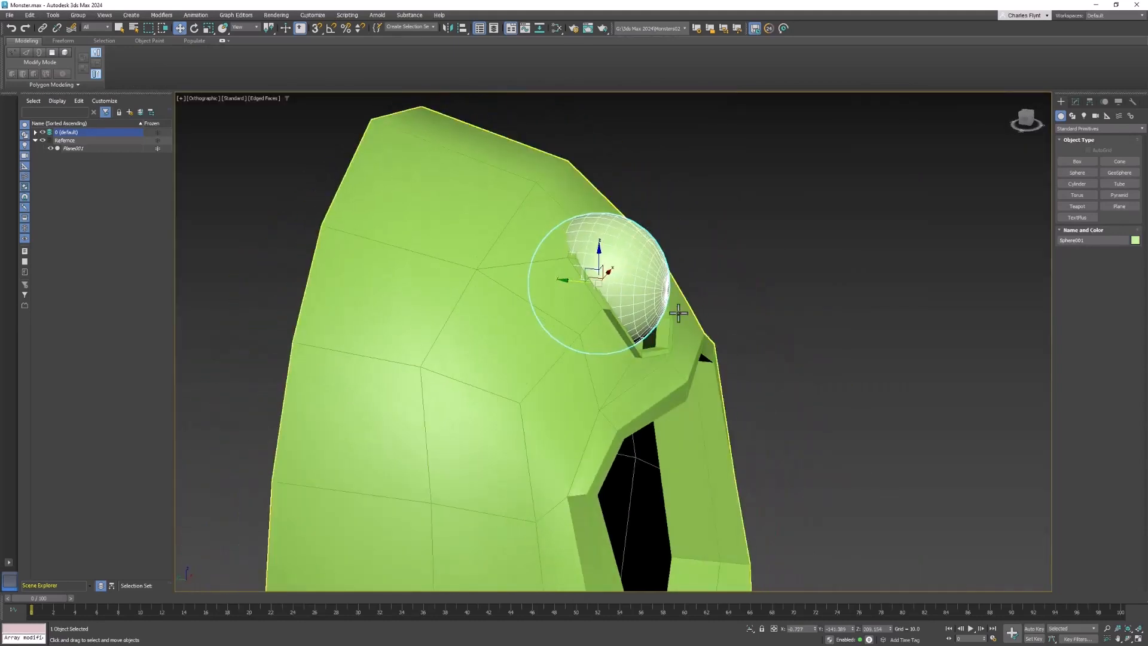
drag(599, 267, 607, 276)
alt+middle_drag(607, 276, 587, 258)
- Turn on NURMS smoothing for the monster body and inspect how the sphere fits the smoothed socket
click(663, 195)
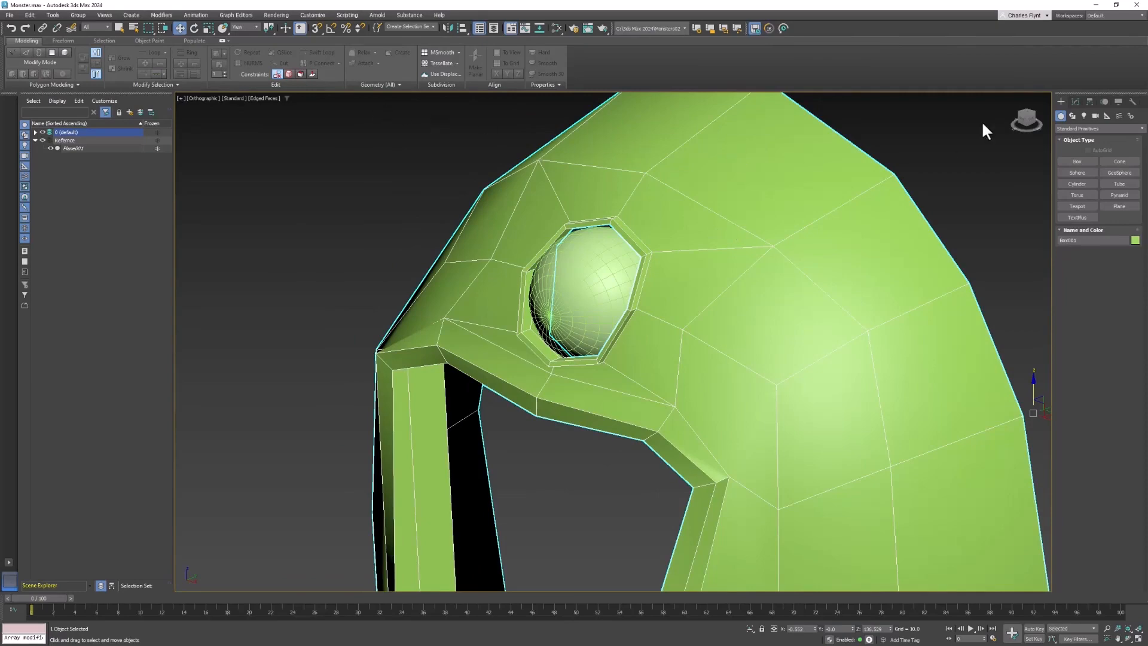
click(1074, 101)
click(246, 63)
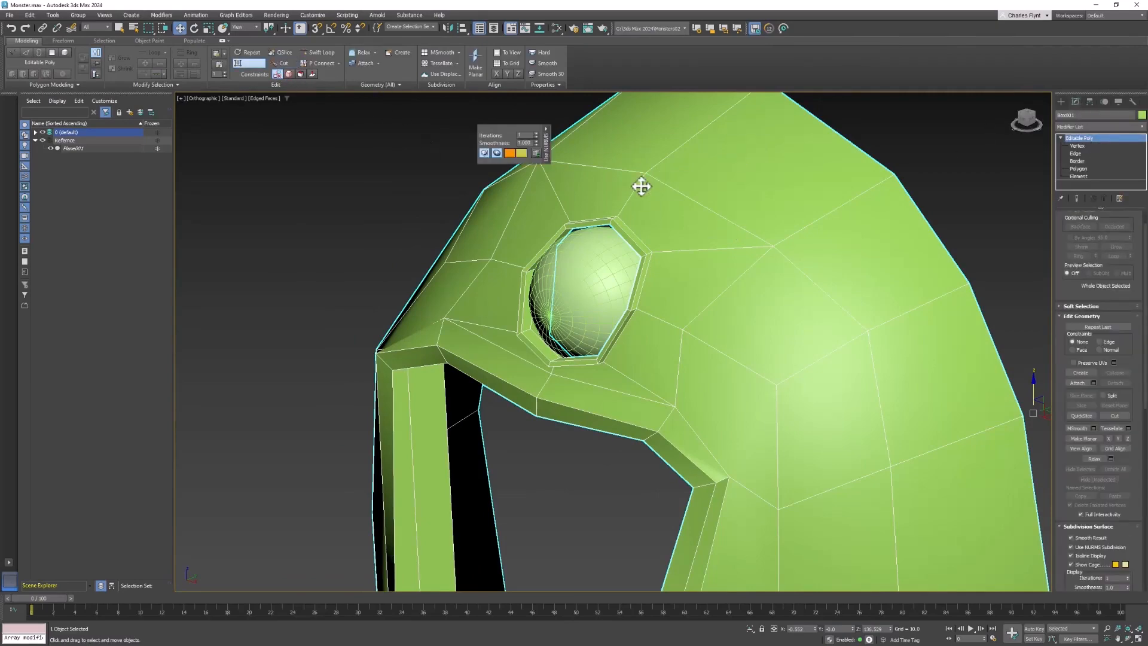
alt+middle_drag(641, 186, 594, 264)
click(584, 266)
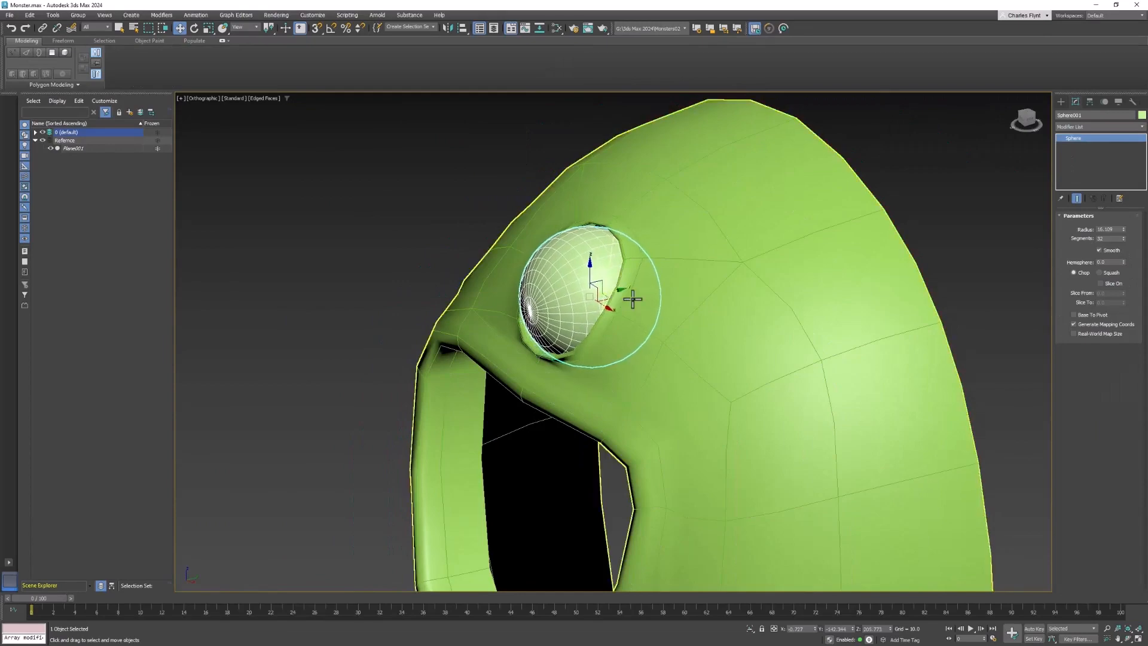
alt+middle_drag(632, 299, 761, 305)
scroll(702, 255, up, 3)
- Edit the body's vertices, pulling the upper and side rim vertices on one side of the eye hole forward over the sphere
click(753, 239)
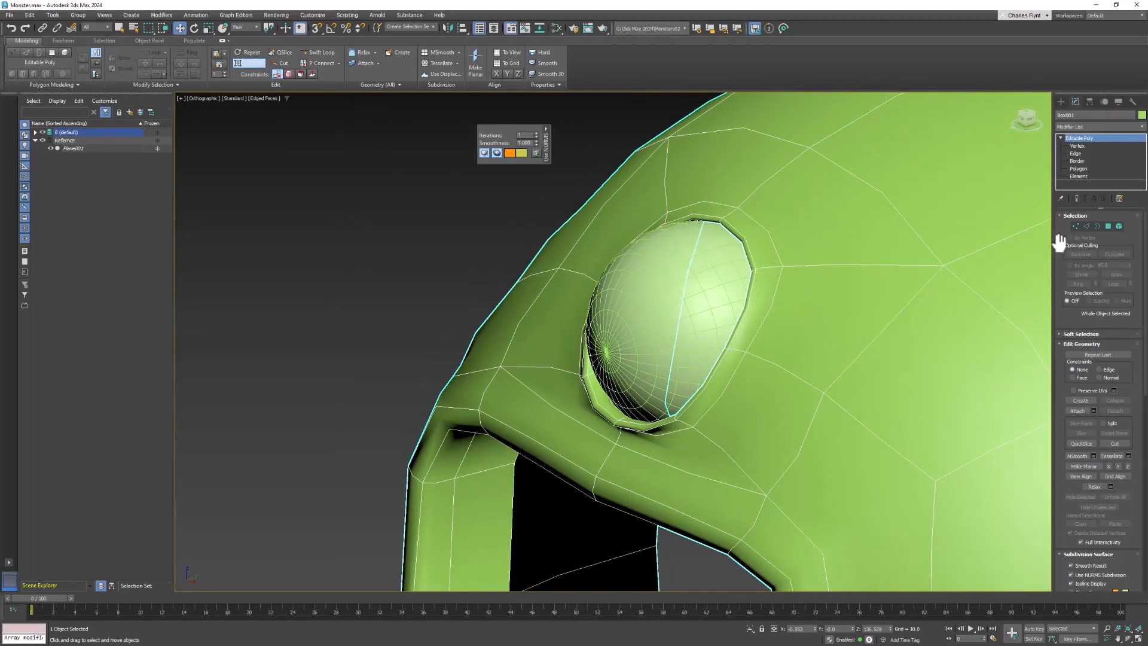
click(1075, 226)
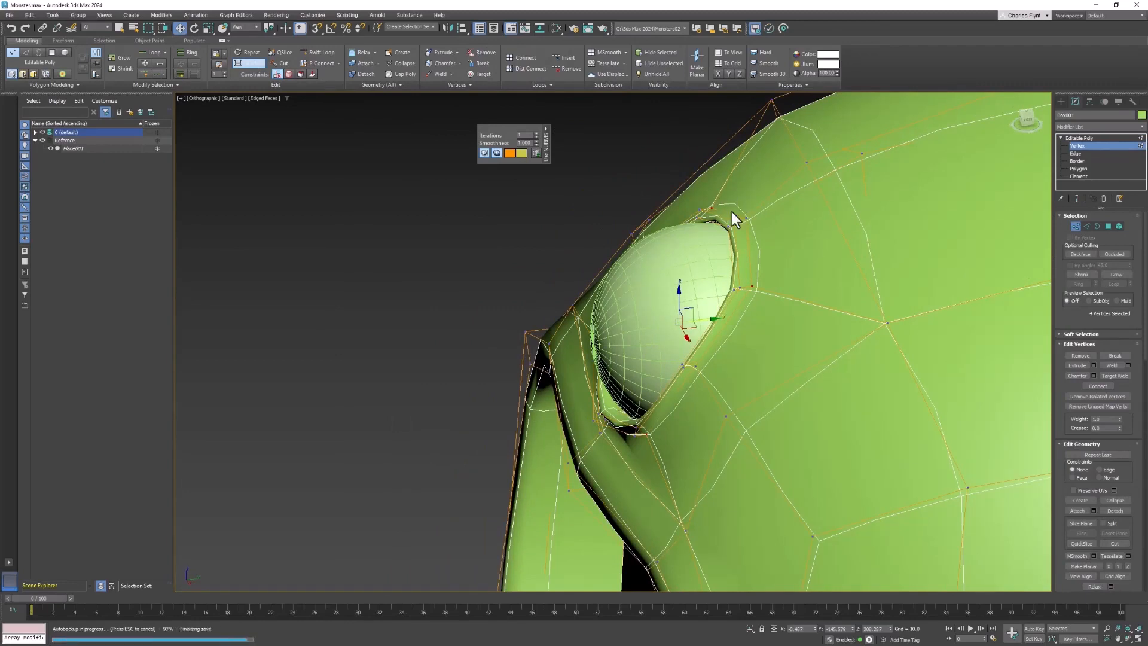
alt+middle_drag(732, 212, 725, 207)
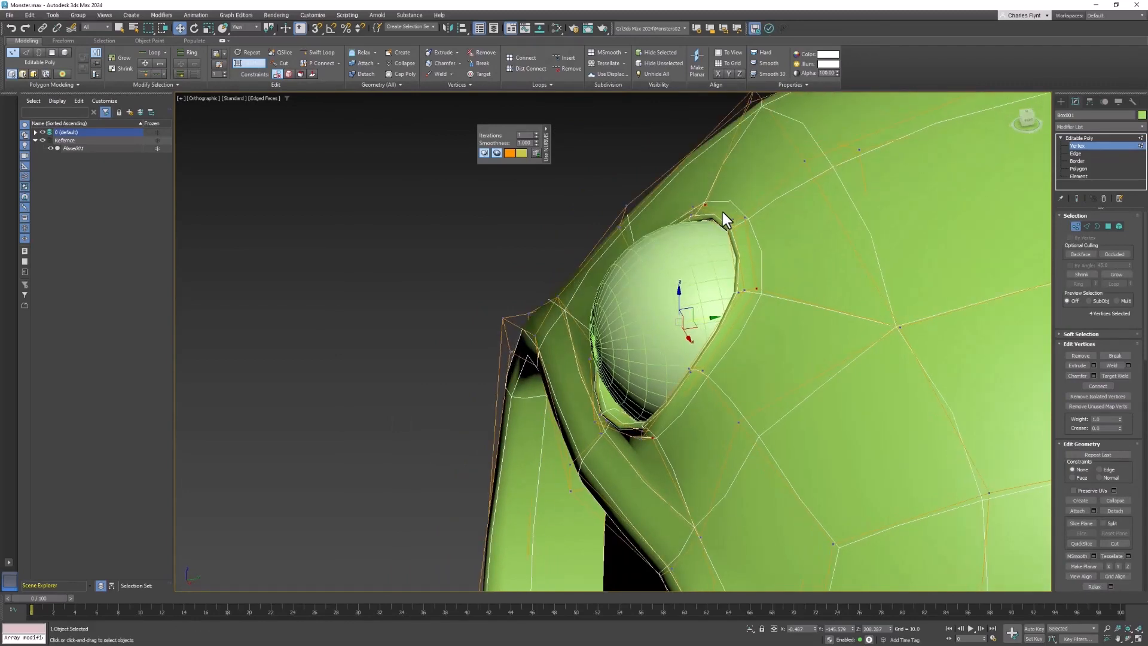
drag(749, 232, 670, 236)
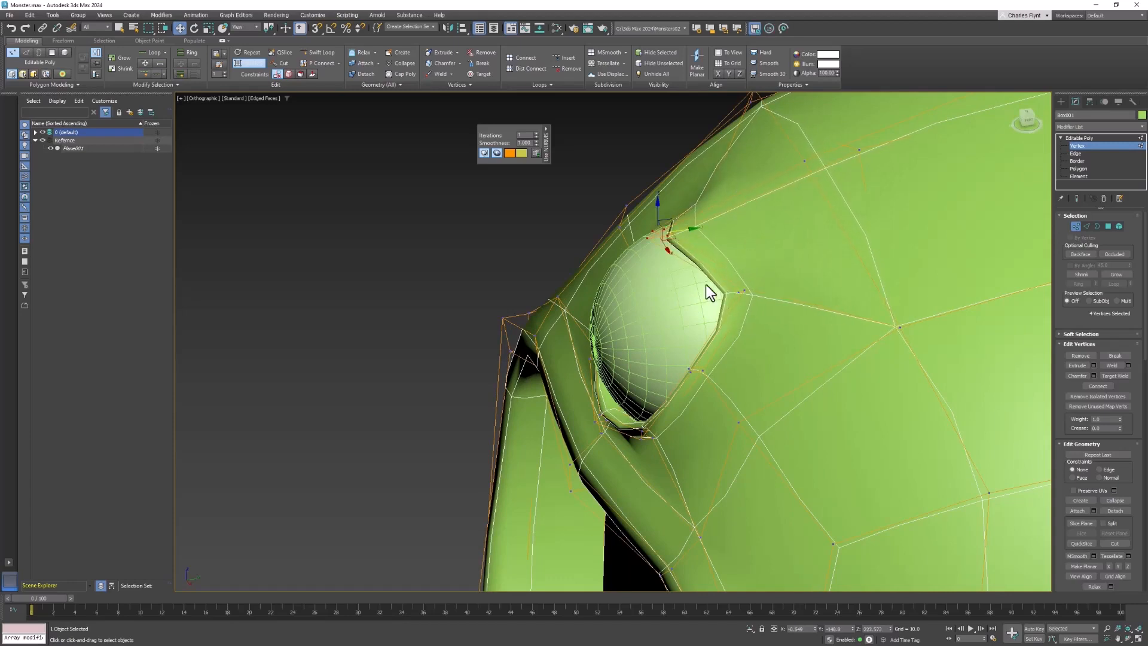
drag(706, 285, 756, 303)
drag(756, 290, 693, 303)
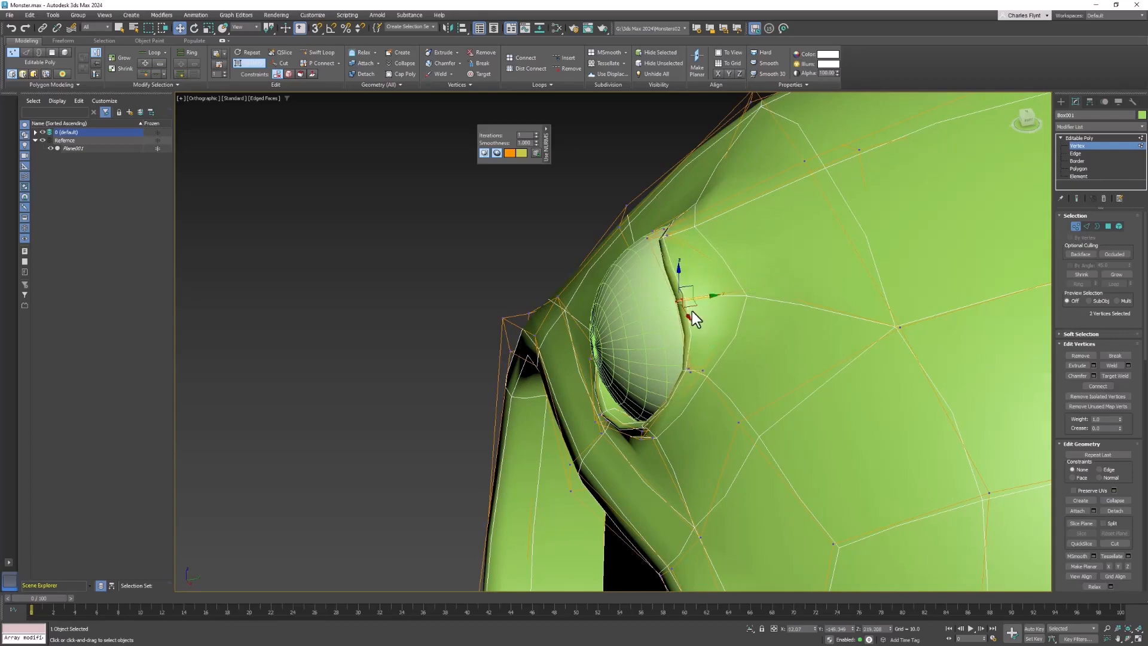
- Move the rim vertices on the opposite side of the eye hole forward so the rim wraps evenly around the sphere
alt+middle_drag(691, 310, 819, 309)
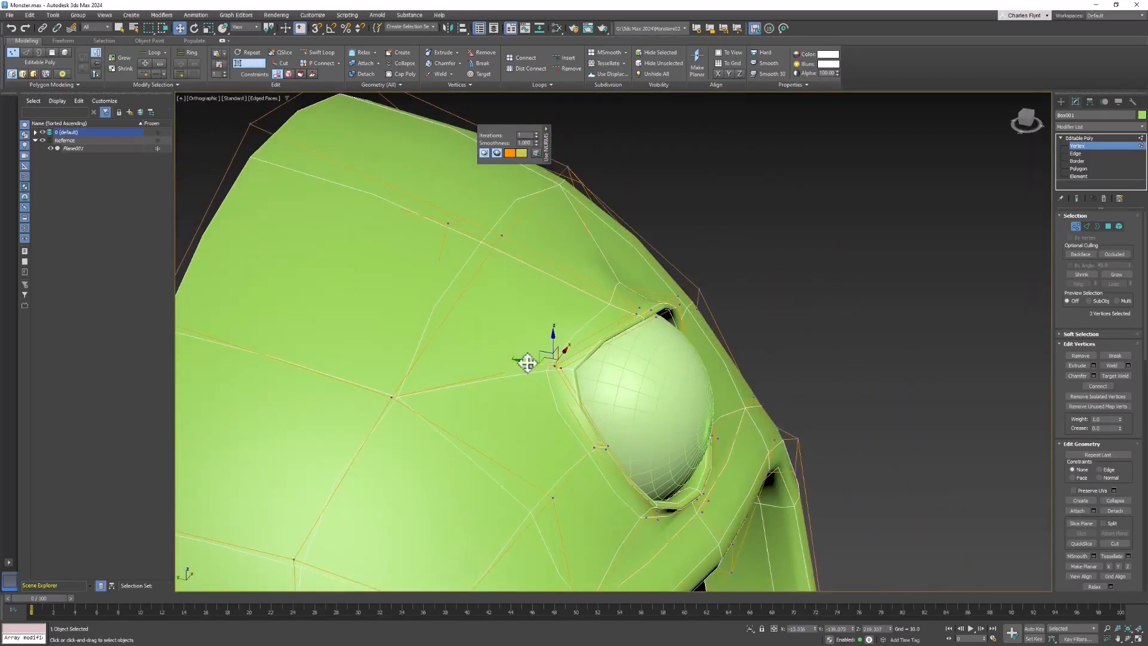
drag(528, 363, 640, 379)
key(ctrl+z)
alt+middle_drag(535, 361, 719, 421)
ctrl+click(654, 365)
drag(699, 371, 731, 381)
alt+middle_drag(732, 381, 807, 381)
mouse_move(797, 342)
middle_down()
mouse_move(781, 315)
mouse_move(789, 341)
mouse_move(774, 410)
mouse_move(799, 341)
middle_up()
scroll(782, 315, down, 2)
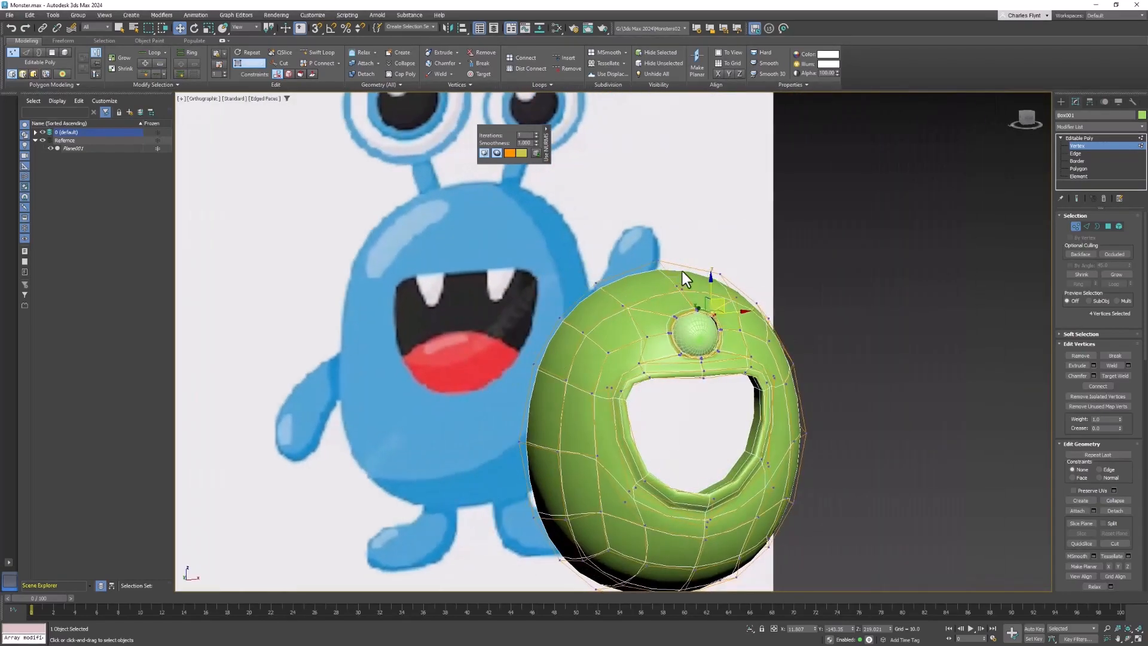
alt+middle_drag(855, 298, 811, 415)
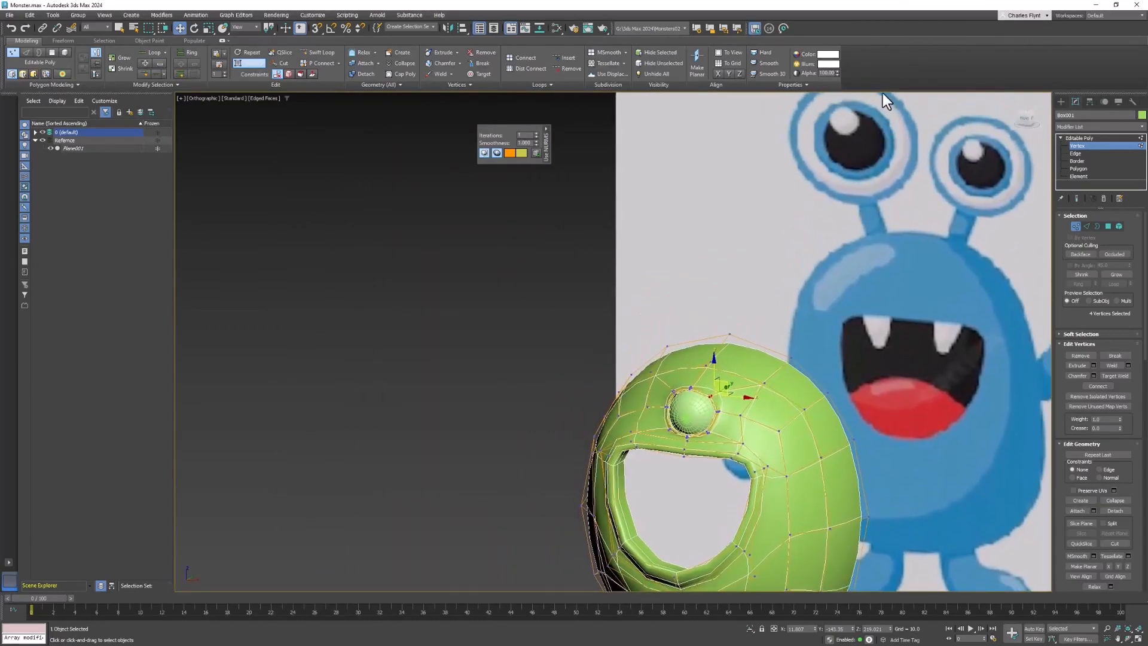
alt+middle_drag(870, 182, 880, 182)
scroll(879, 190, up, 1)
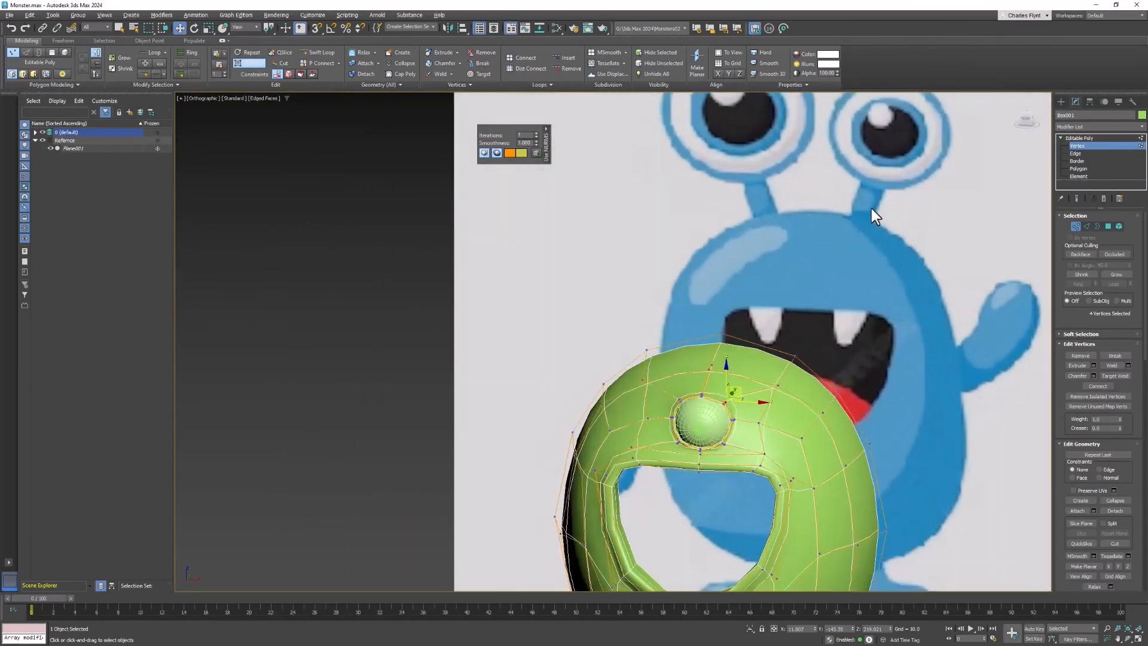